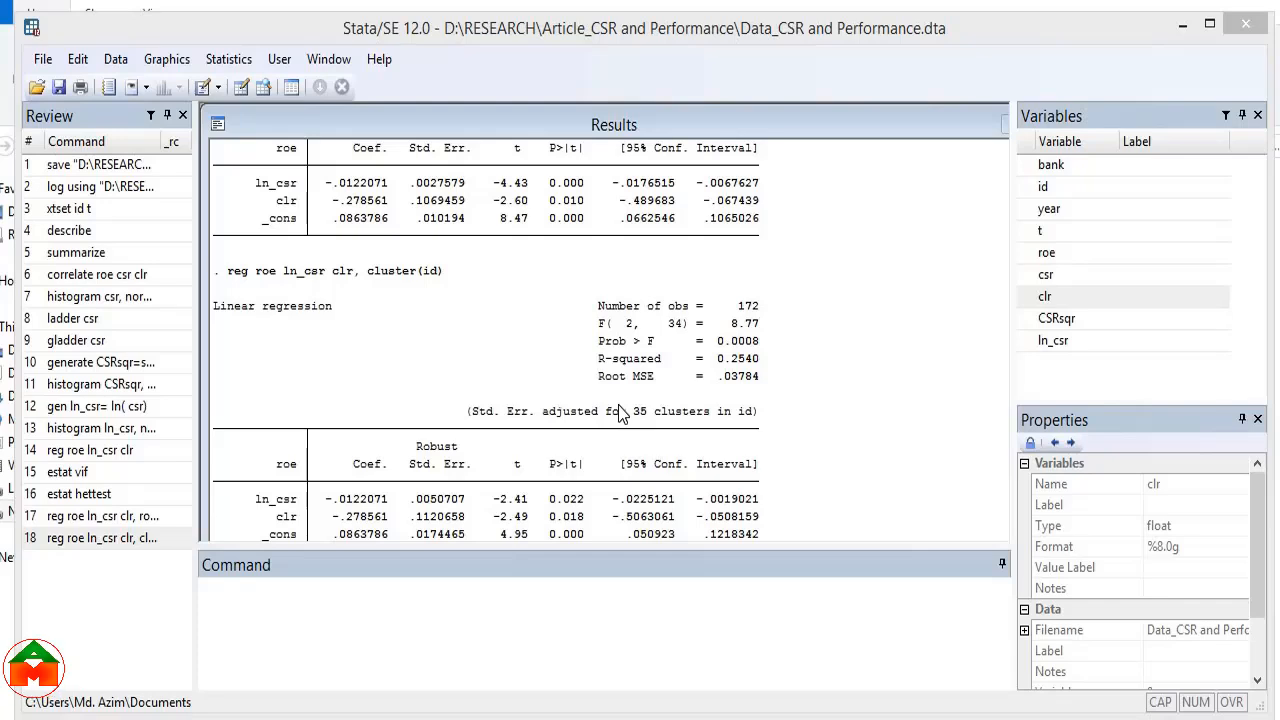
- Open the dataset in the Data Editor's browse mode and widen its window to show all variable columns
click(116, 59)
mouse_move(165, 113)
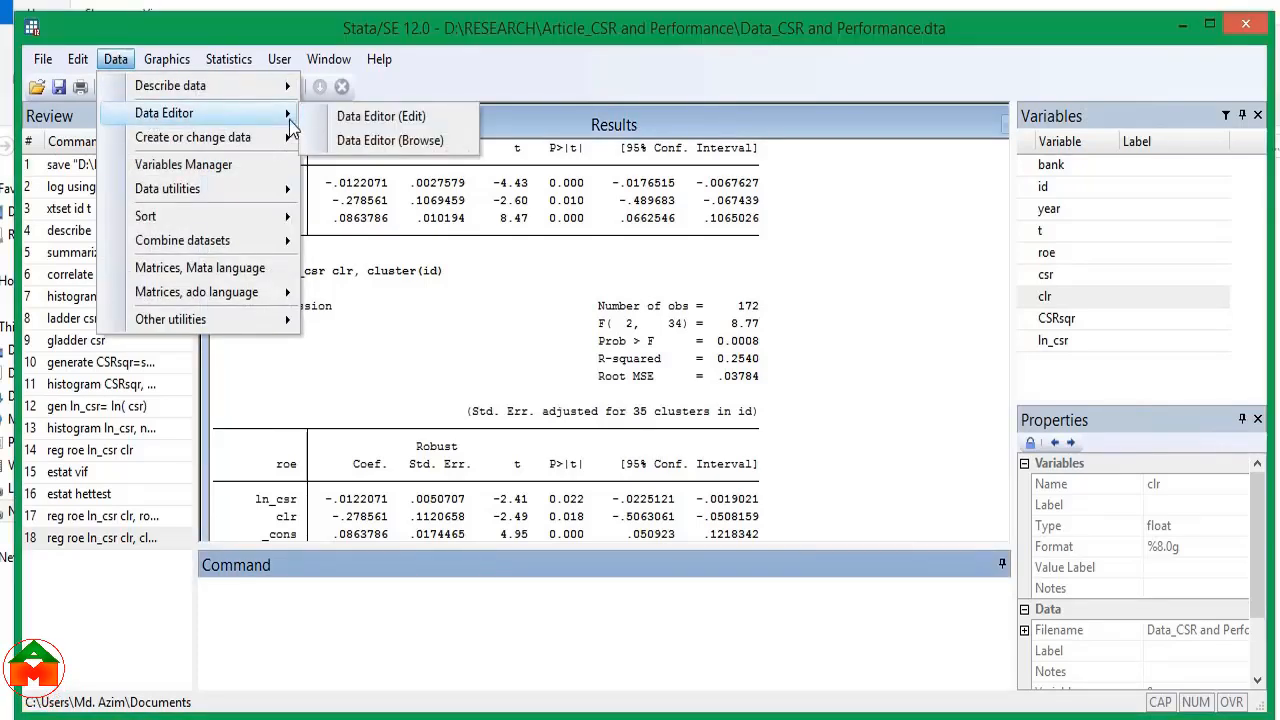
click(398, 137)
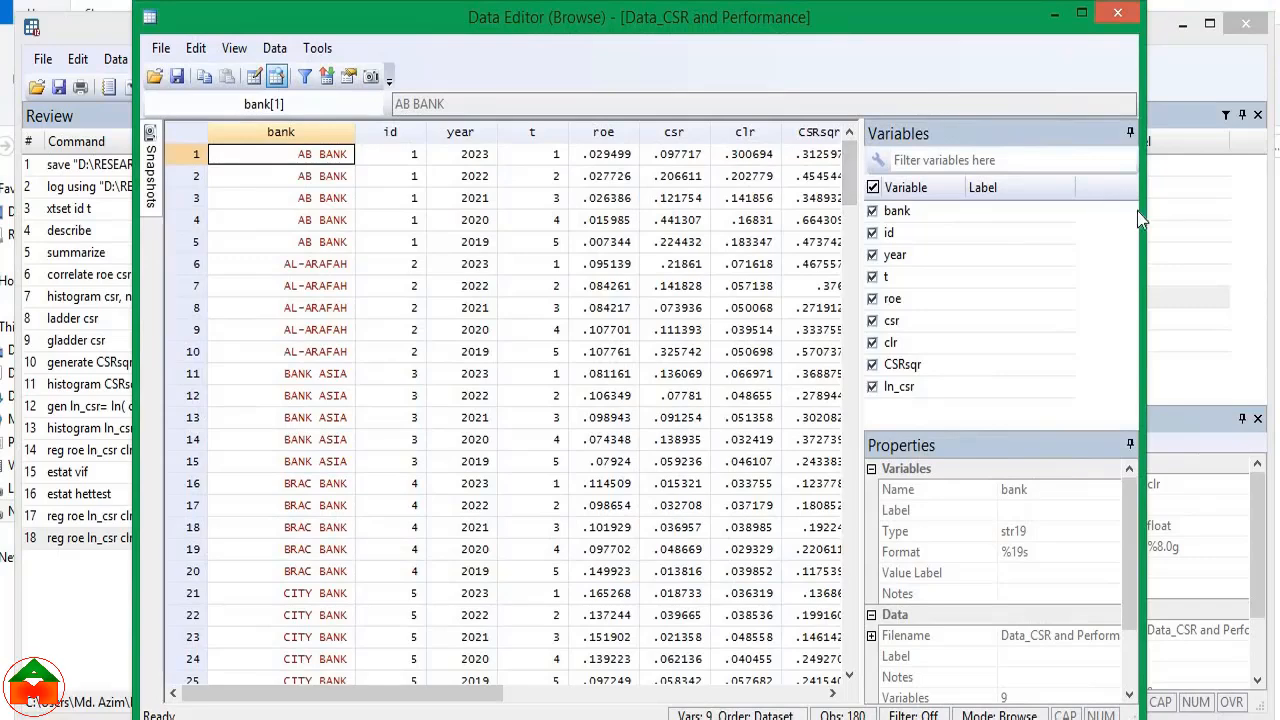
drag(1140, 215, 1254, 215)
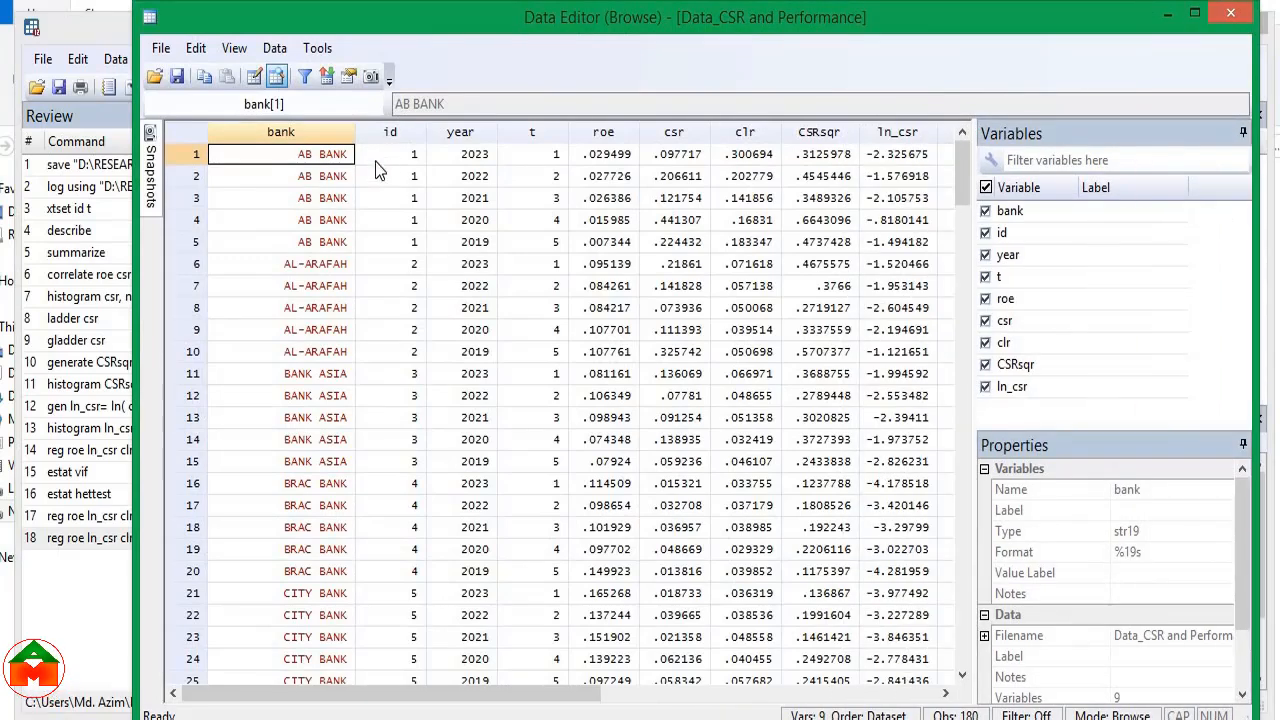
- Examine the bank, t and year values in the AB BANK rows to review the panel structure, and close the Data Editor
drag(330, 225, 334, 243)
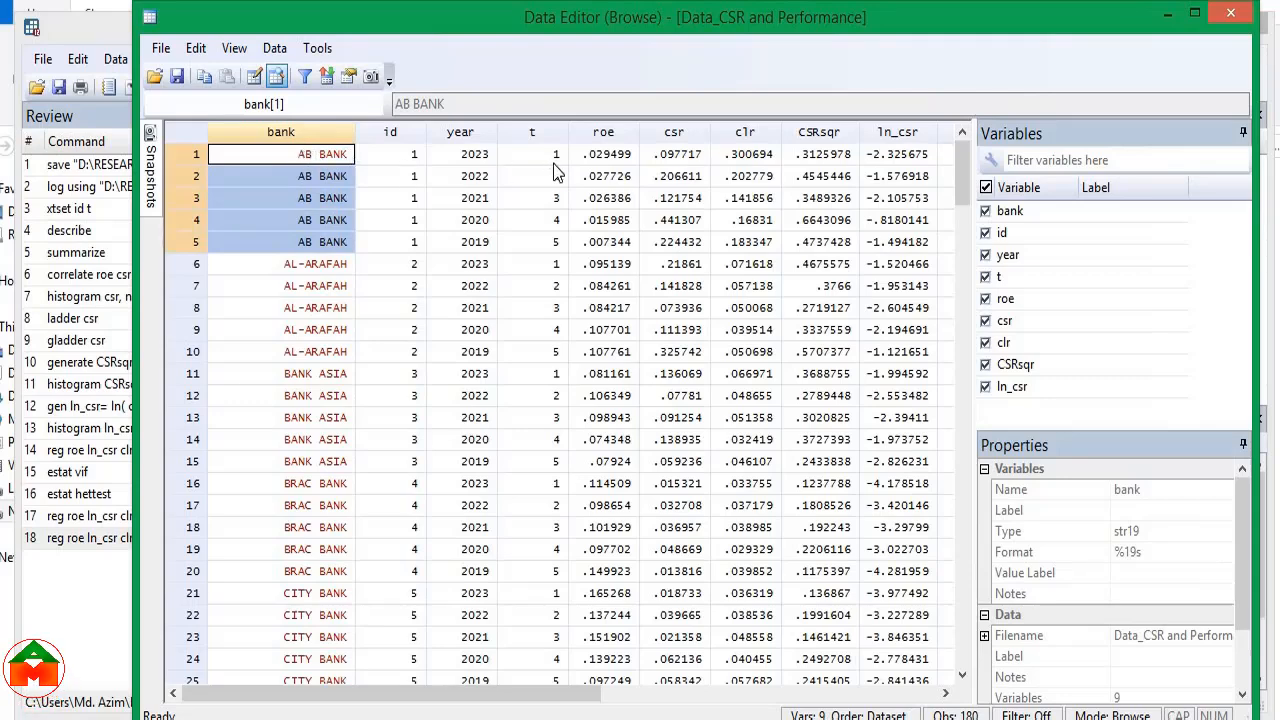
drag(545, 157, 534, 249)
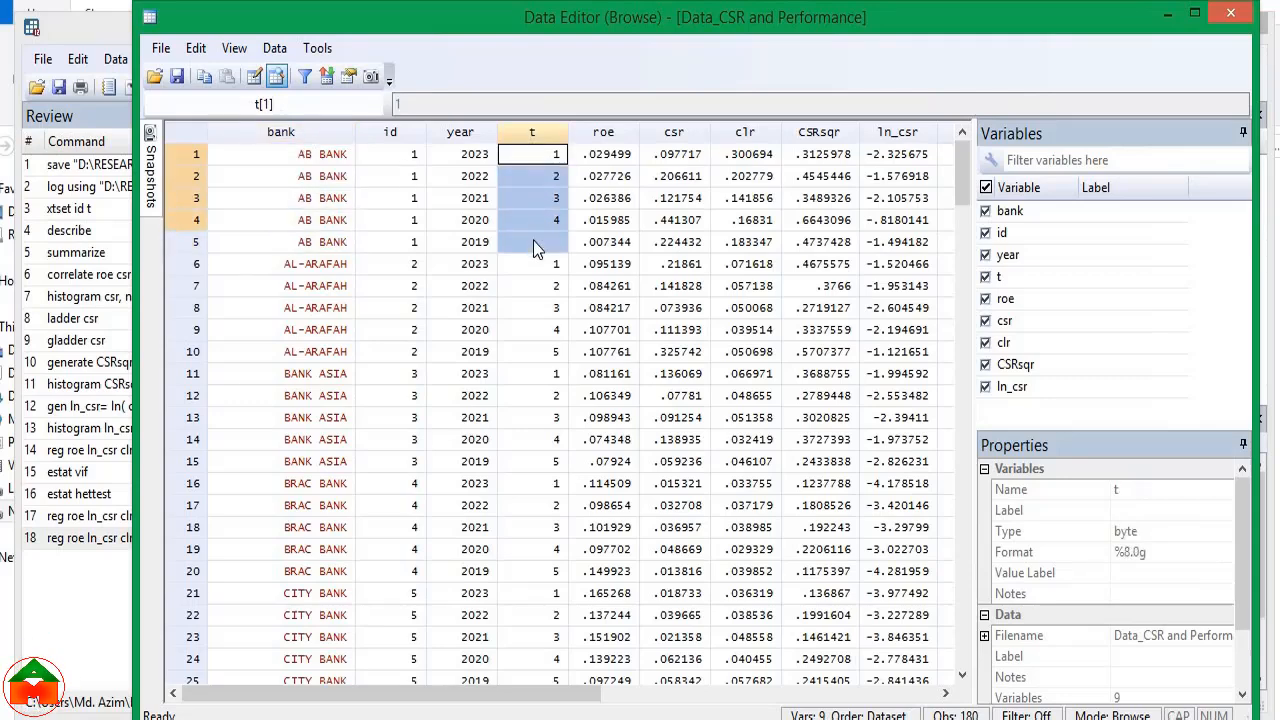
drag(466, 158, 470, 241)
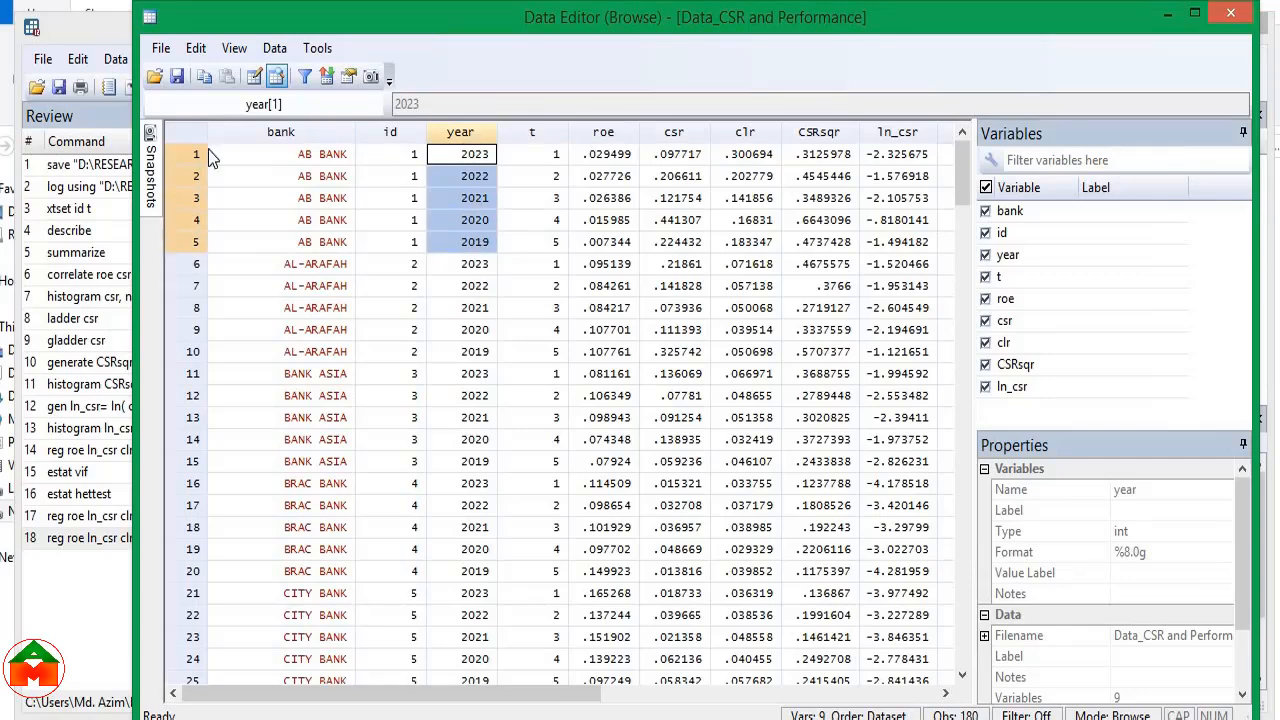
click(200, 157)
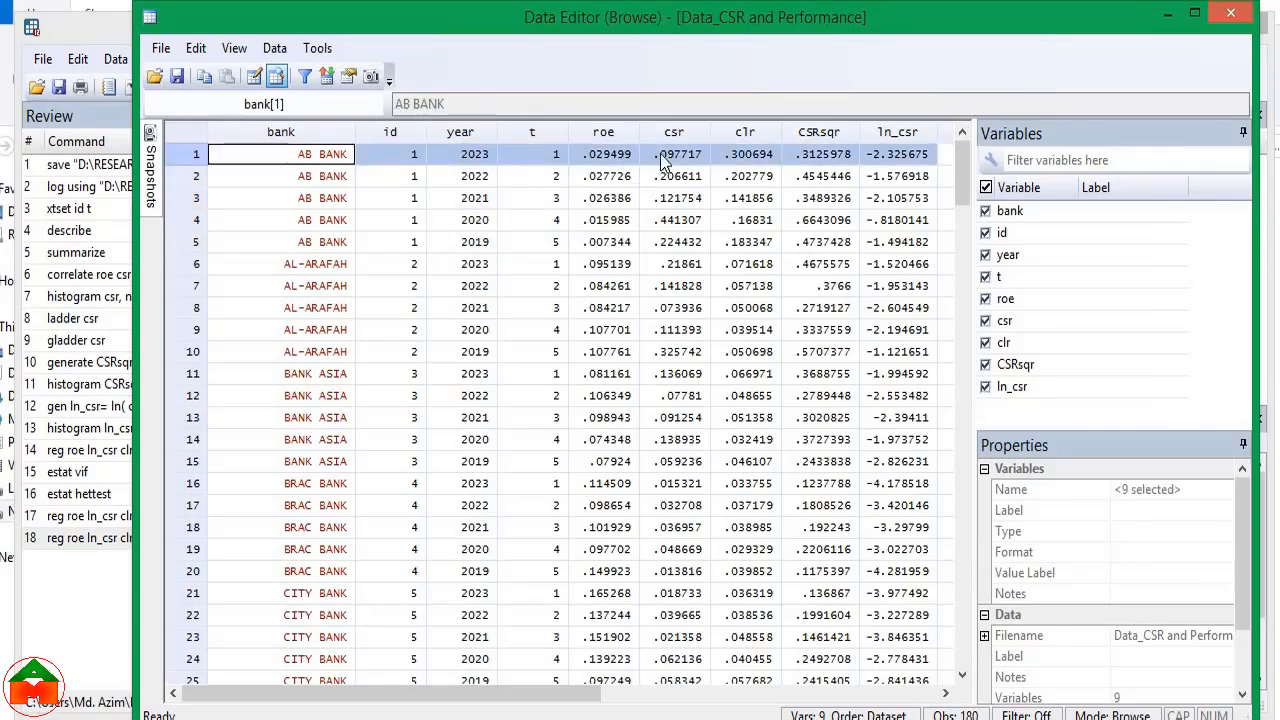
drag(552, 160, 548, 249)
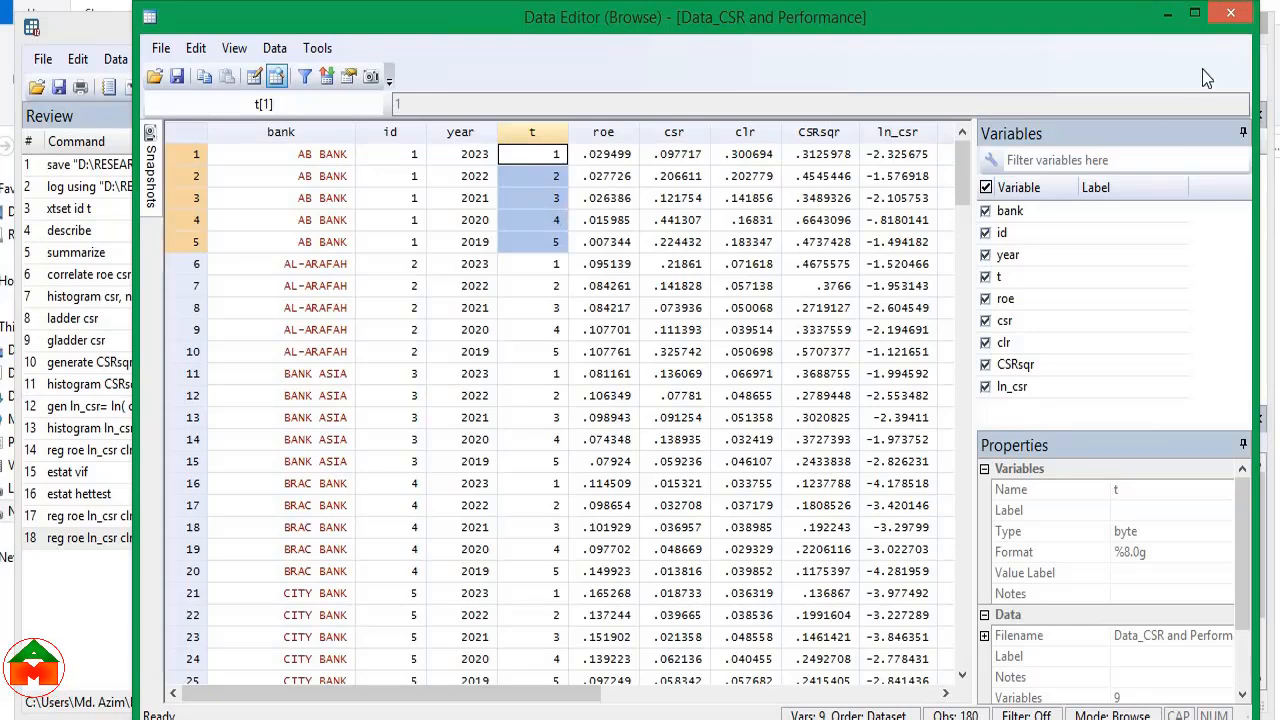
click(1232, 15)
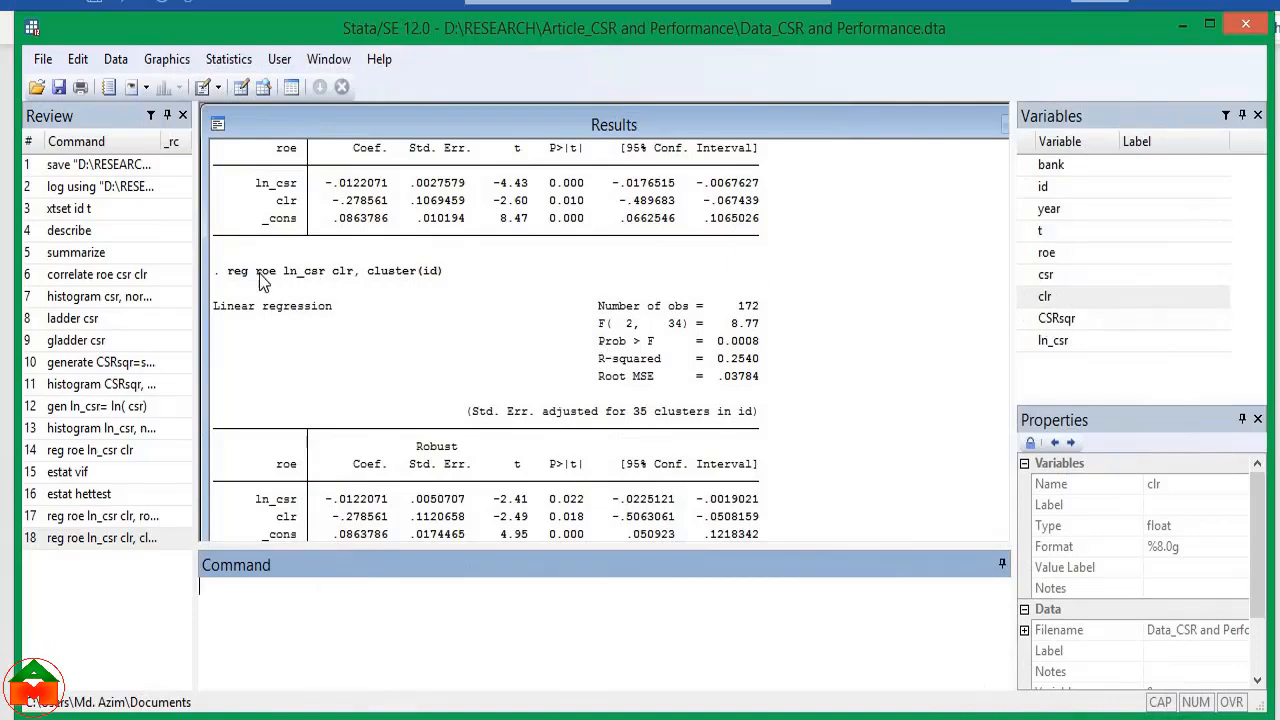
click(56, 209)
click(264, 598)
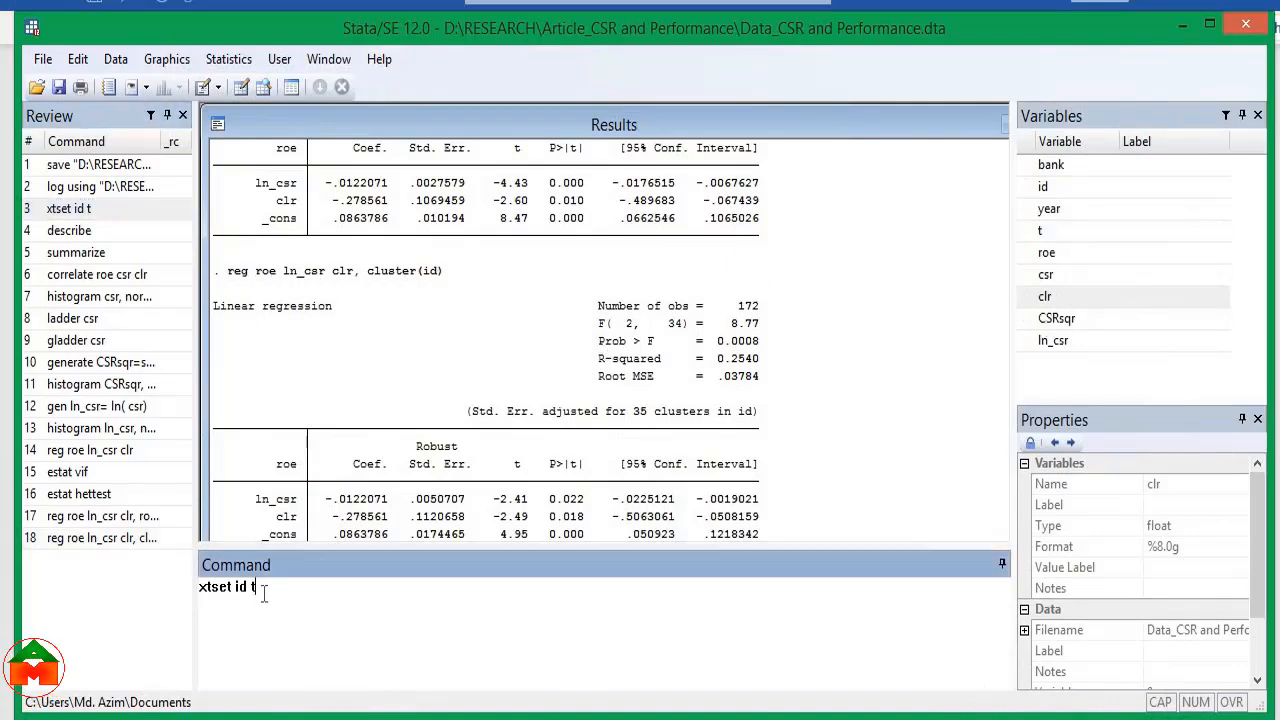
triple_click(232, 588)
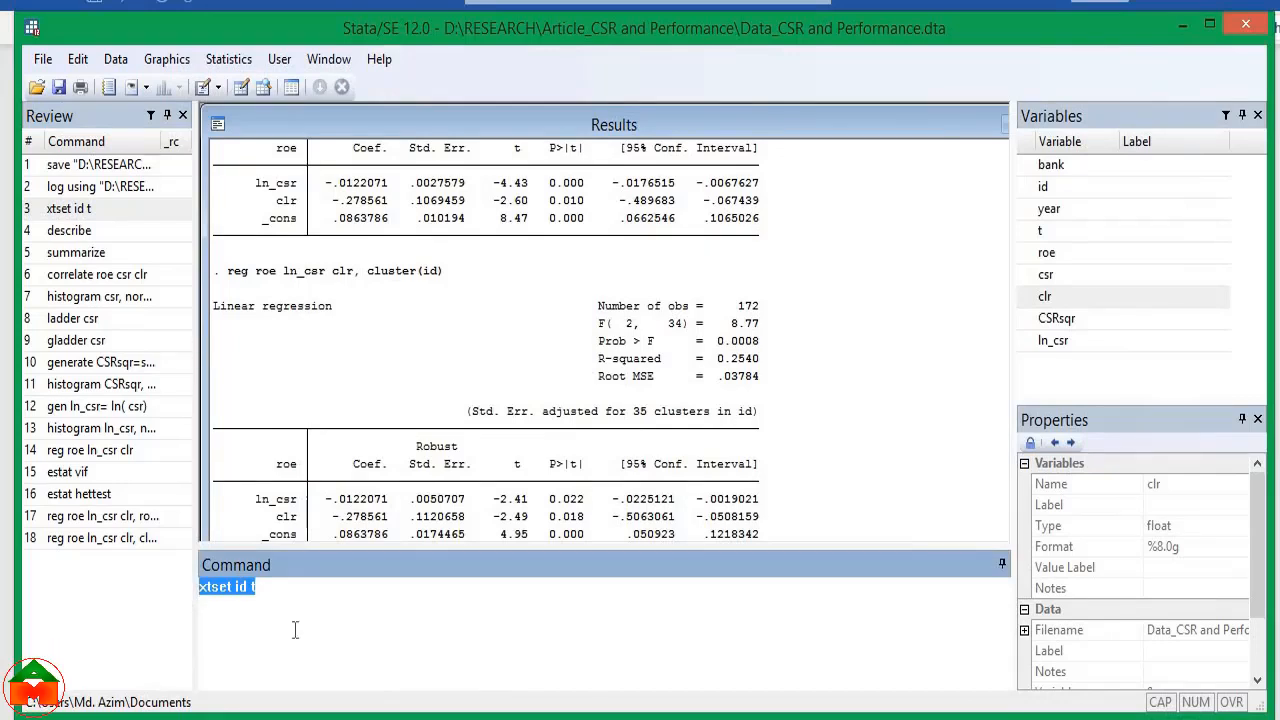
key(BackSpace)
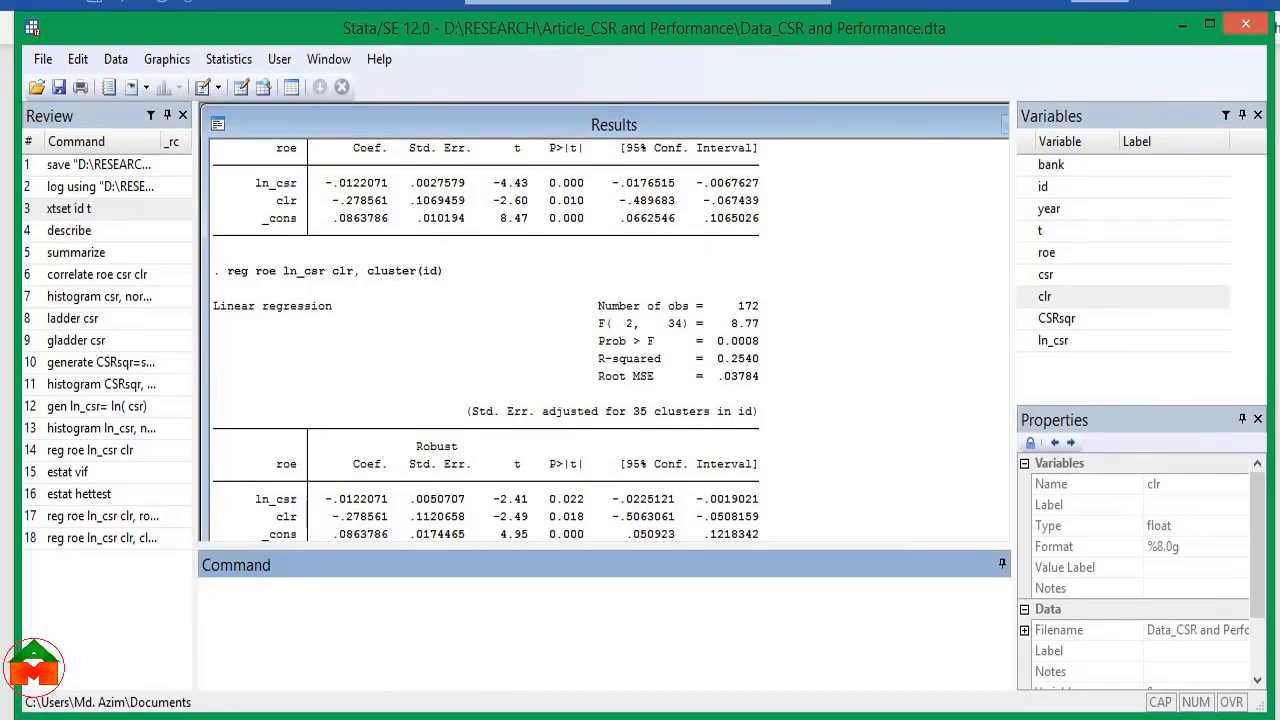
- Review the earlier xtset id t output in the results, checking the panel variable and time variable lines
scroll(493, 333, up, 15)
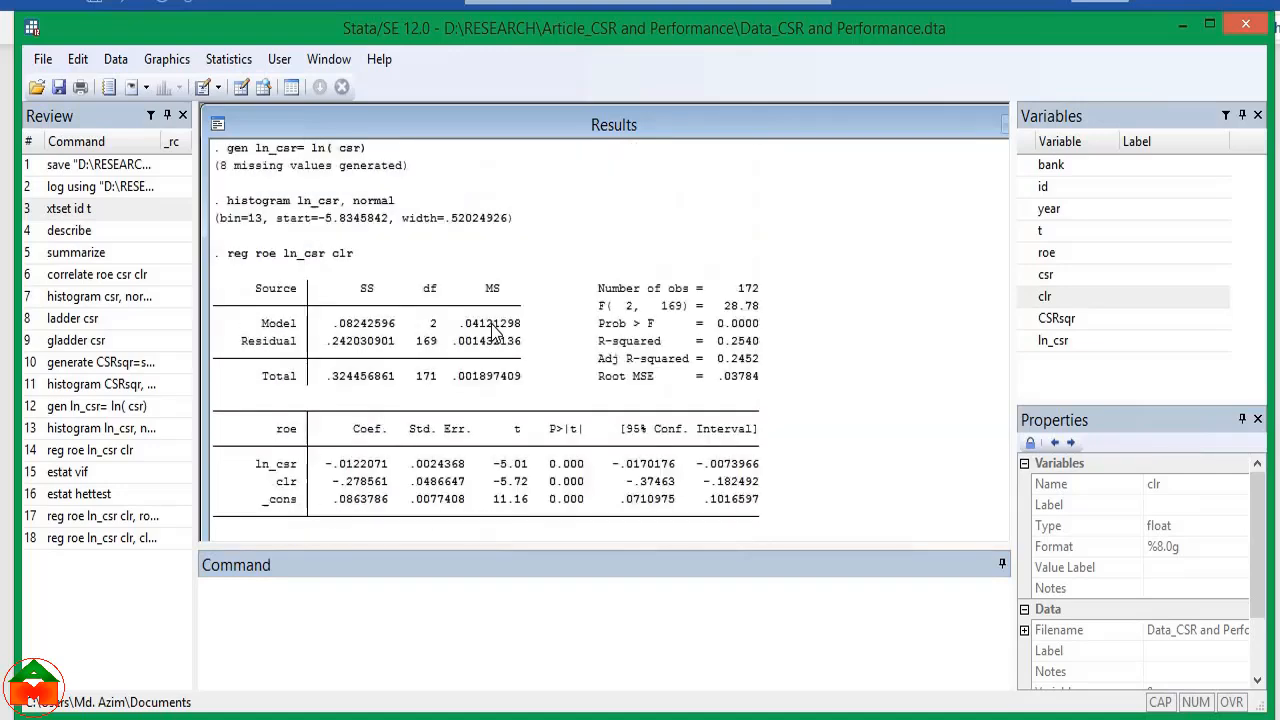
scroll(493, 333, down, 9)
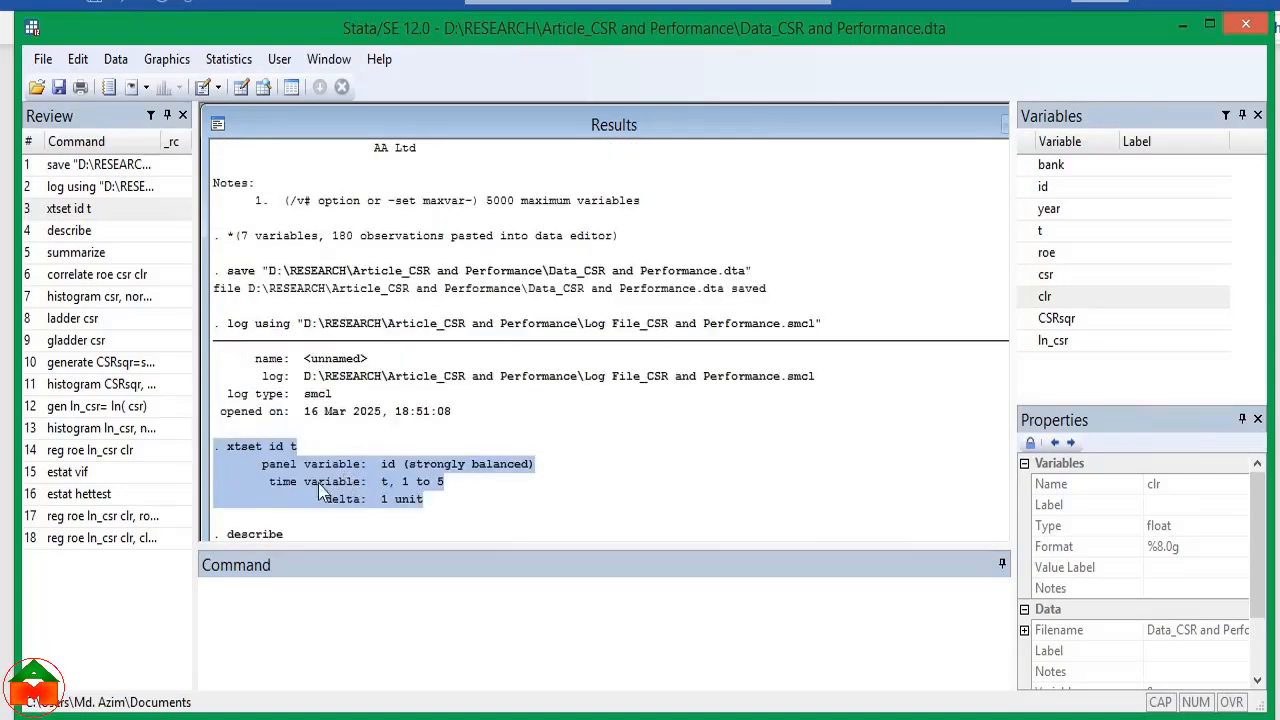
drag(535, 466, 404, 472)
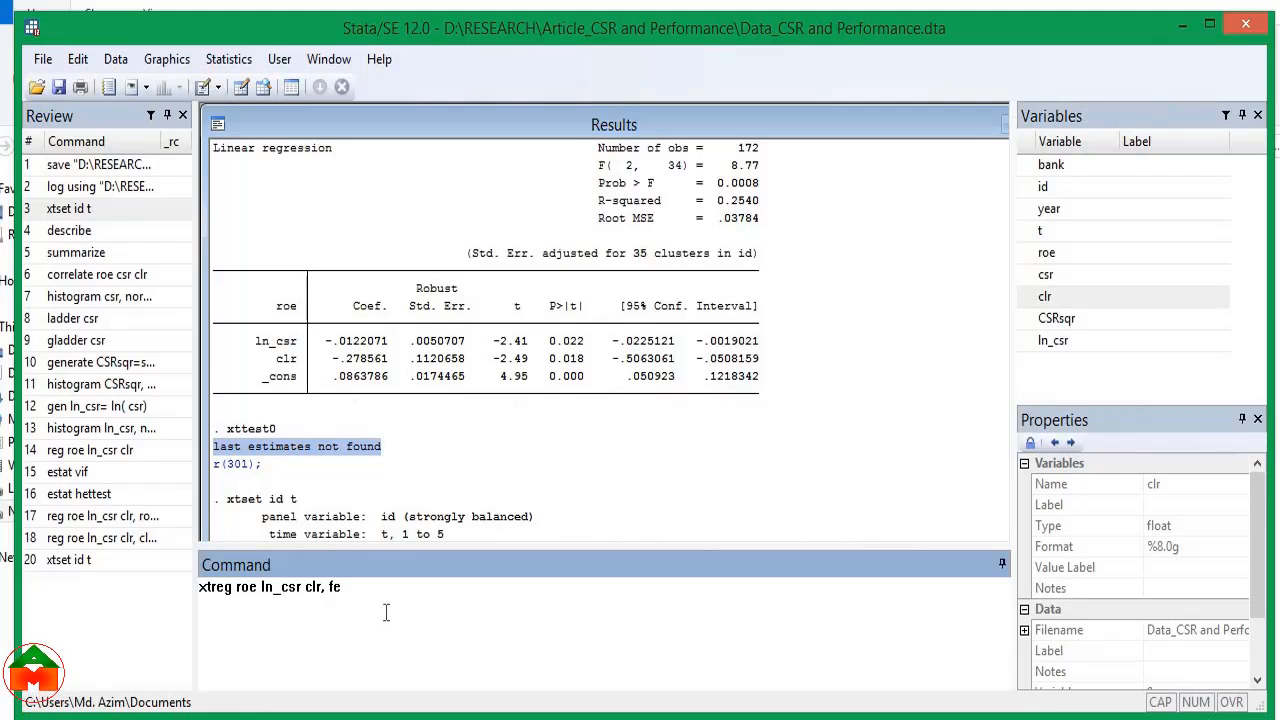
- Run the fixed-effects panel regression of roe on ln_csr and clr with the command xtreg roe ln_csr clr, fe
double_click(247, 587)
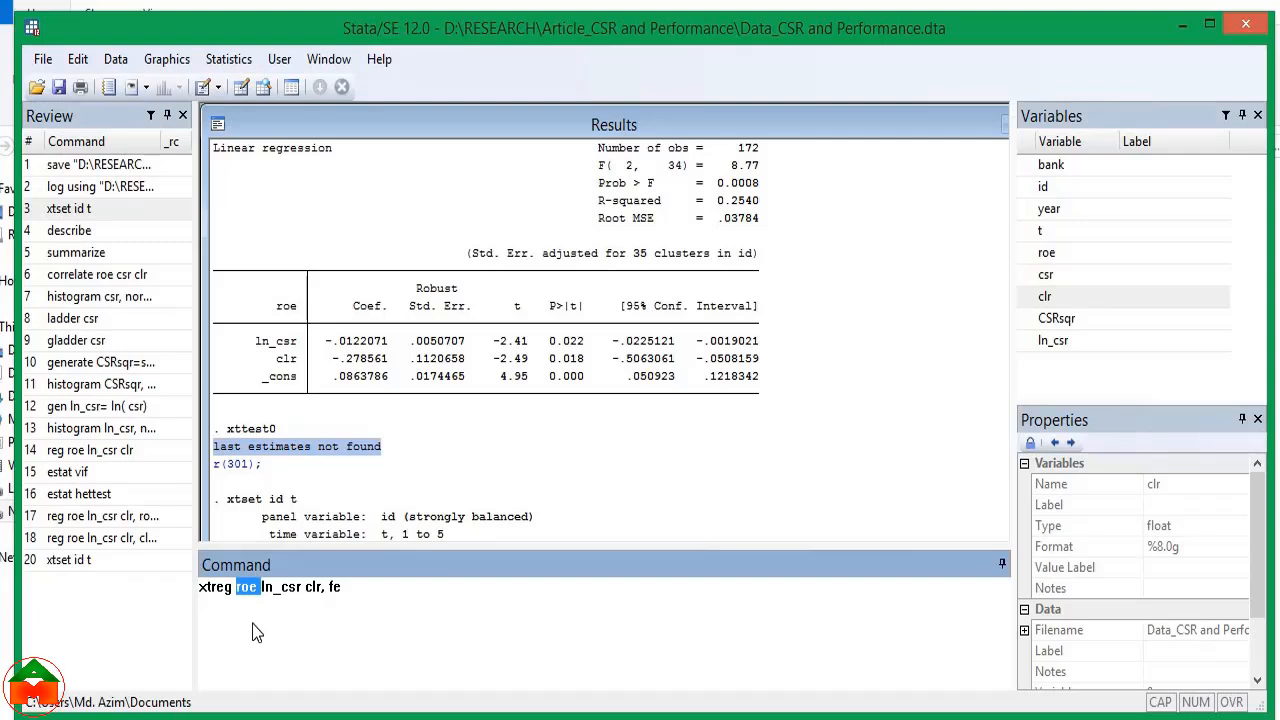
drag(322, 587, 268, 587)
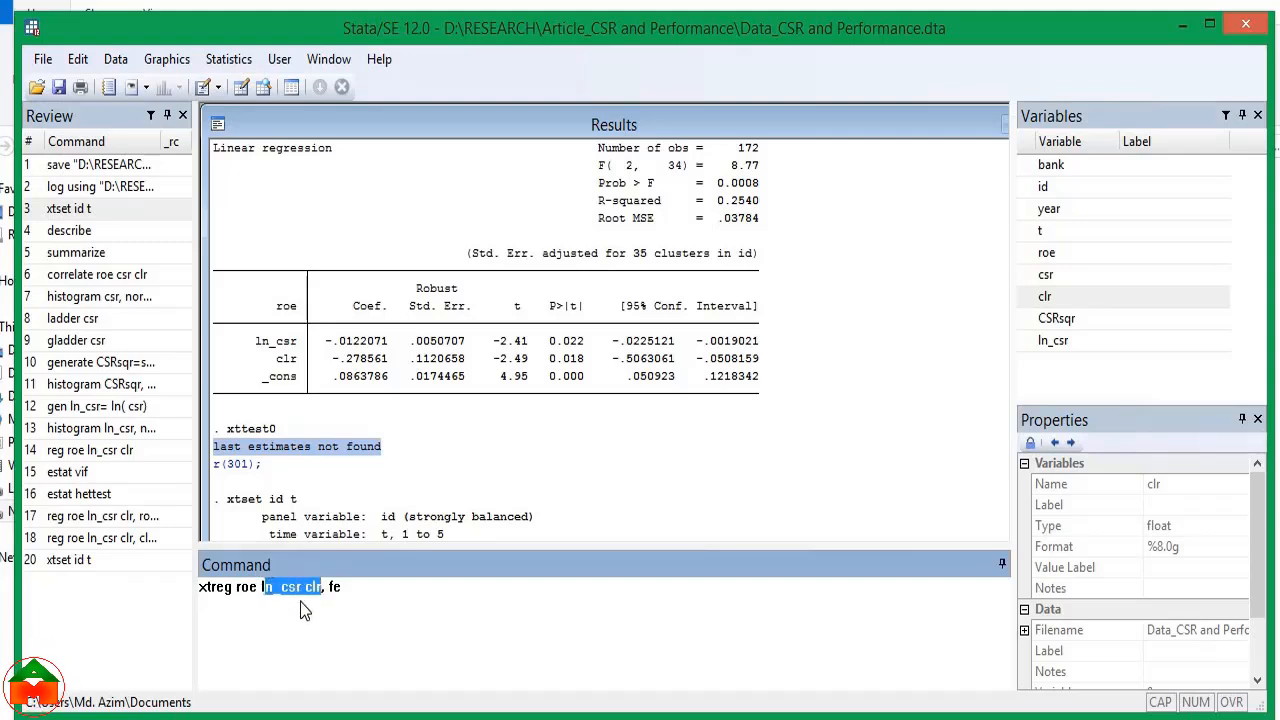
click(339, 591)
drag(334, 588, 338, 589)
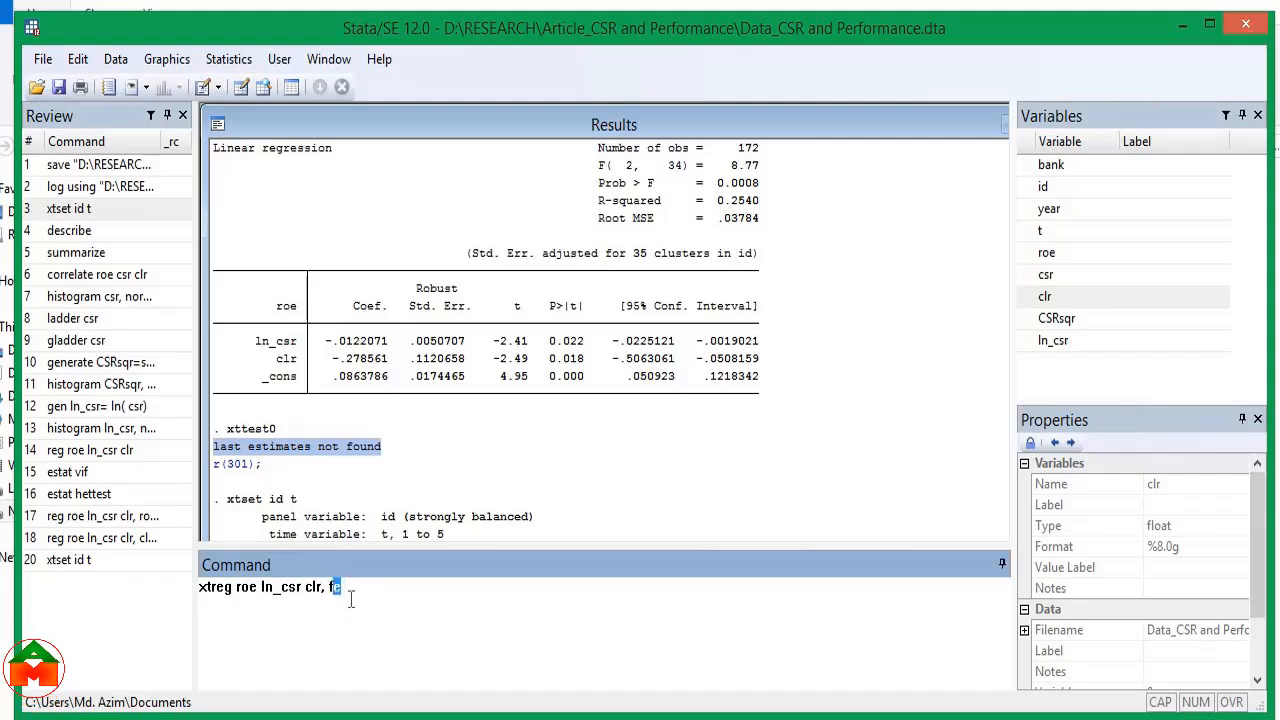
click(350, 597)
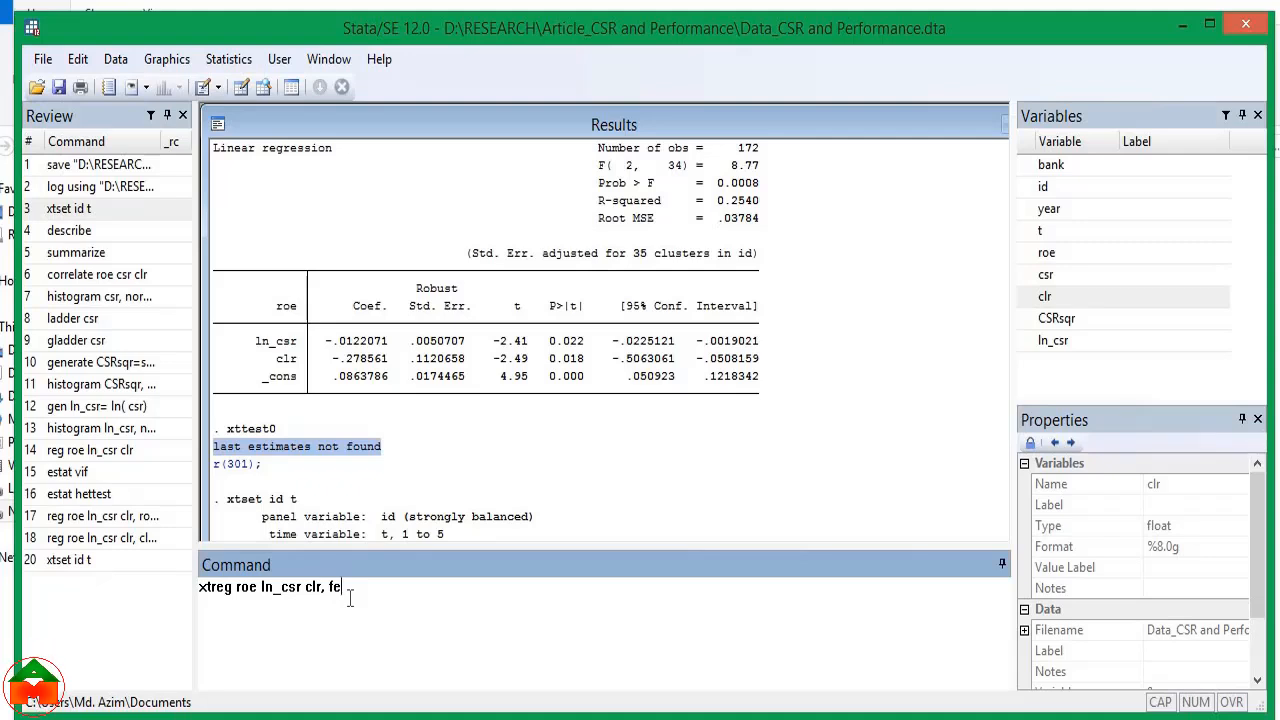
double_click(210, 588)
click(350, 590)
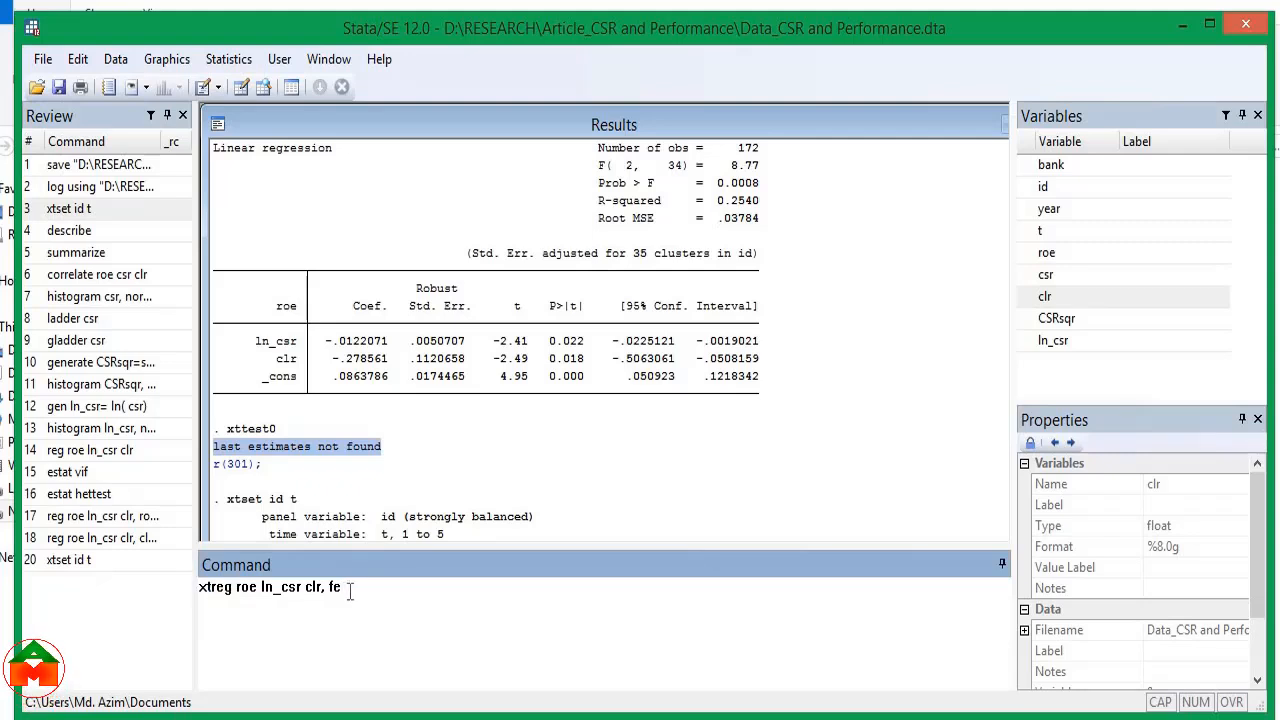
double_click(350, 590)
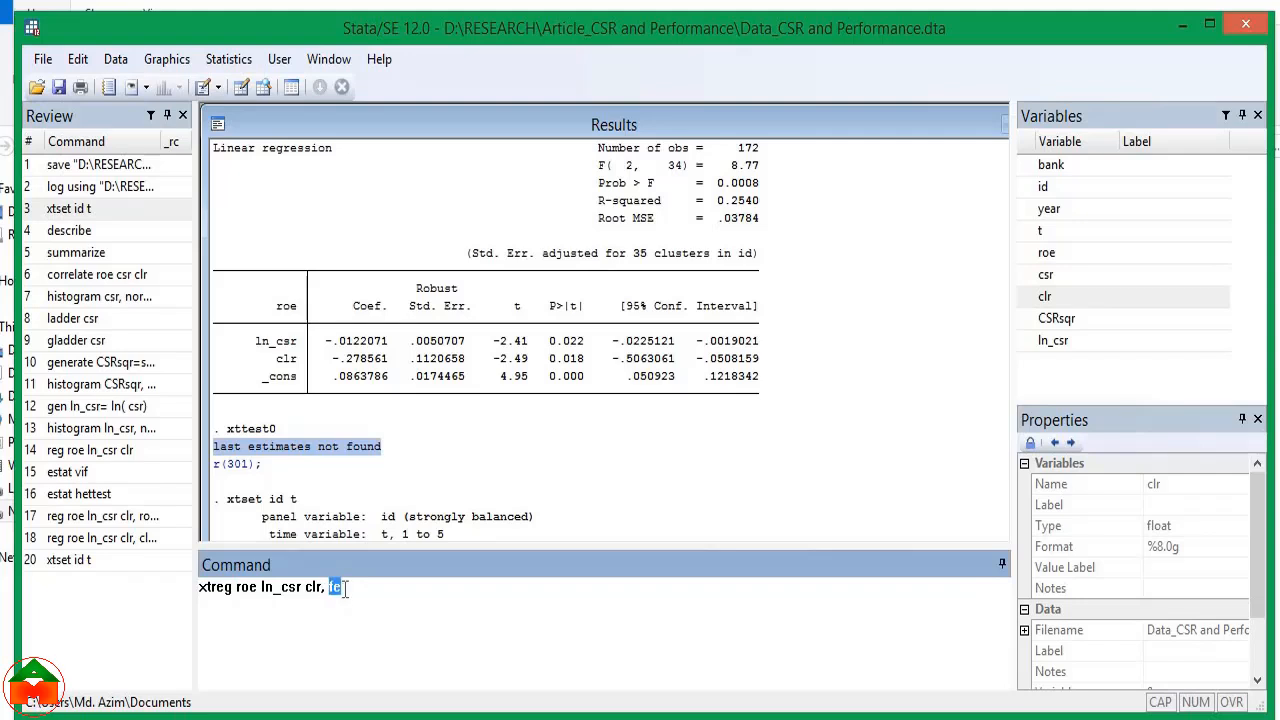
click(361, 588)
key(Return)
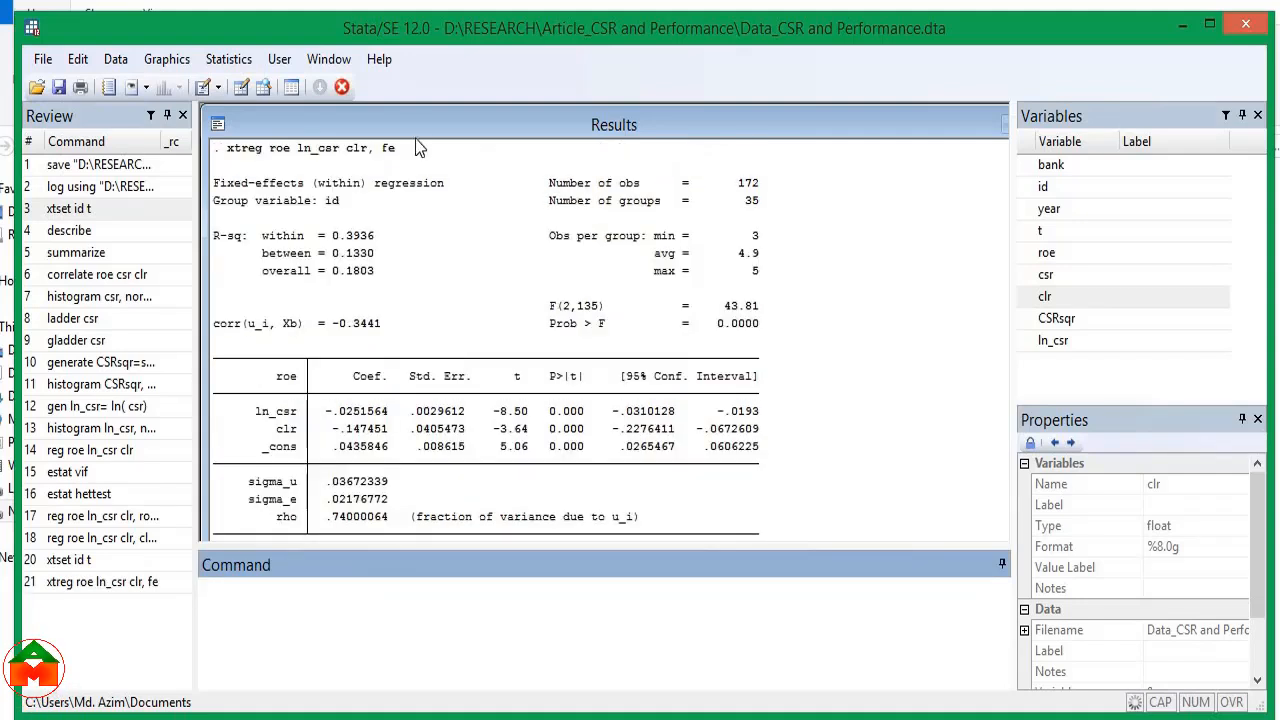
drag(400, 155, 237, 162)
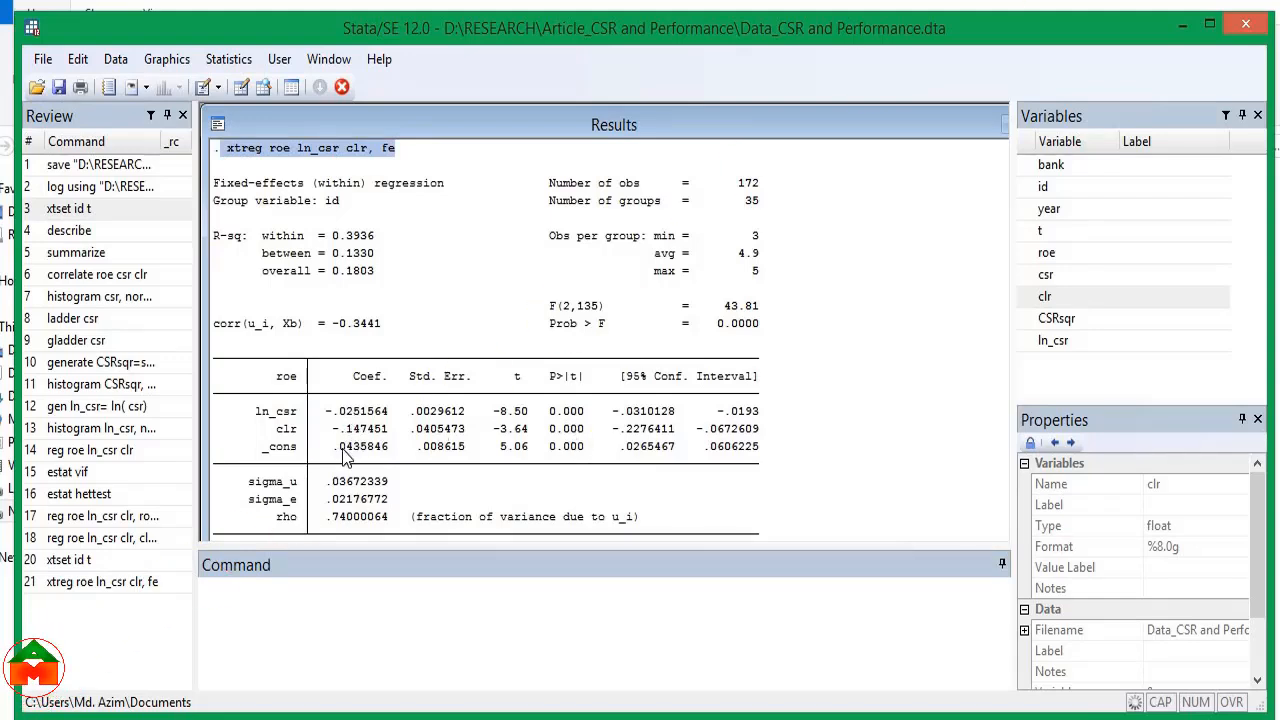
- Store the fixed-effects regression results under the name fixed with the command estimates store fixed
click(284, 636)
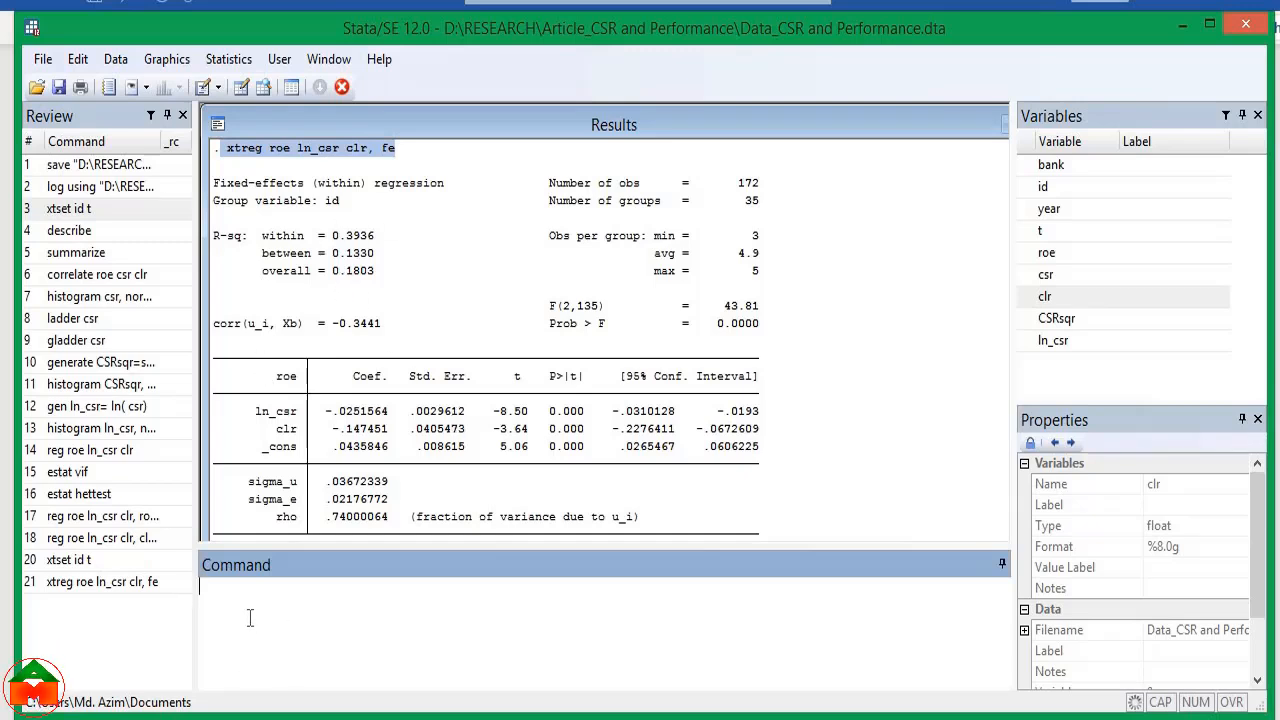
text(estimates store fixed)
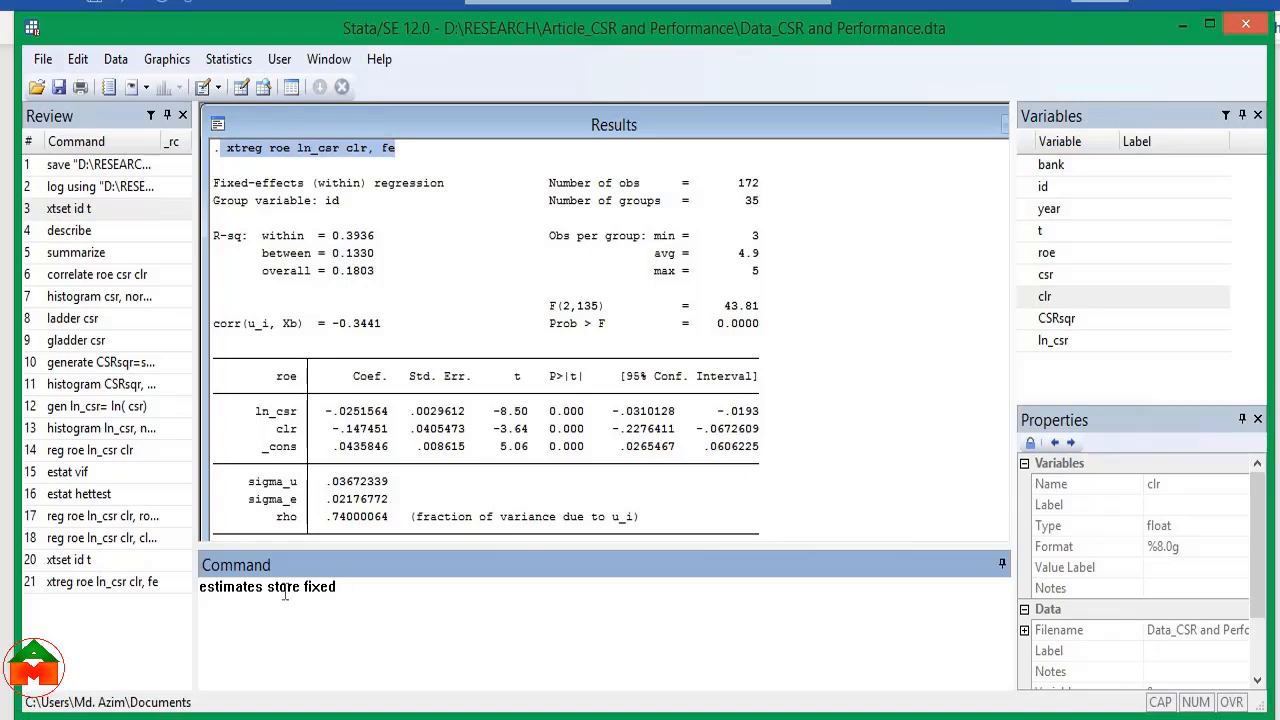
key(ctrl+shift+Left)
key(ctrl+shift+Left)
key(ctrl+shift+Left)
click(346, 592)
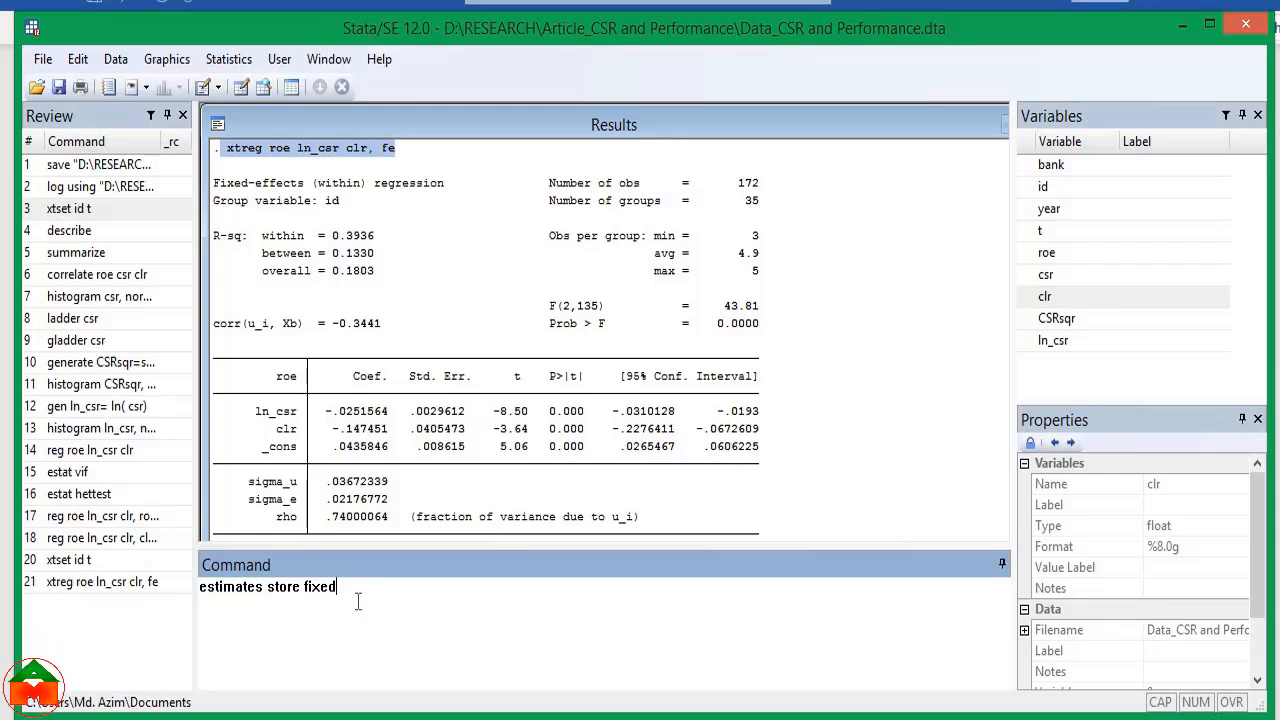
drag(354, 592, 197, 600)
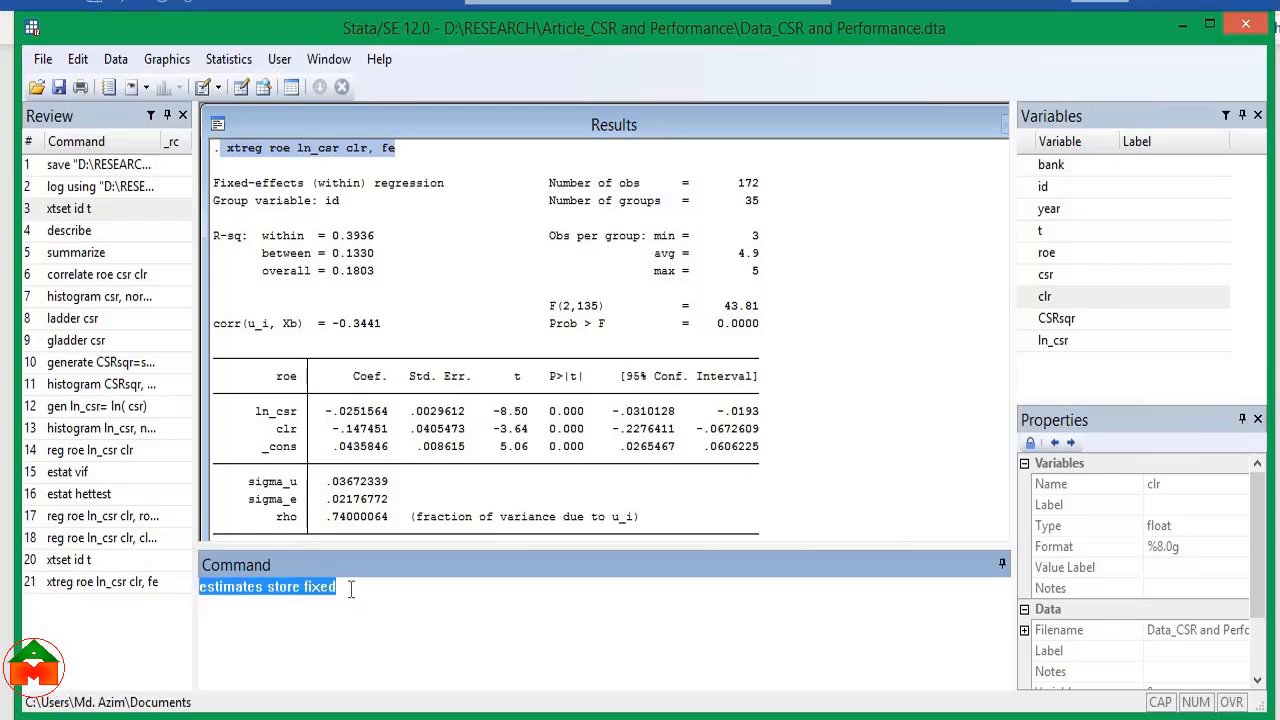
click(352, 589)
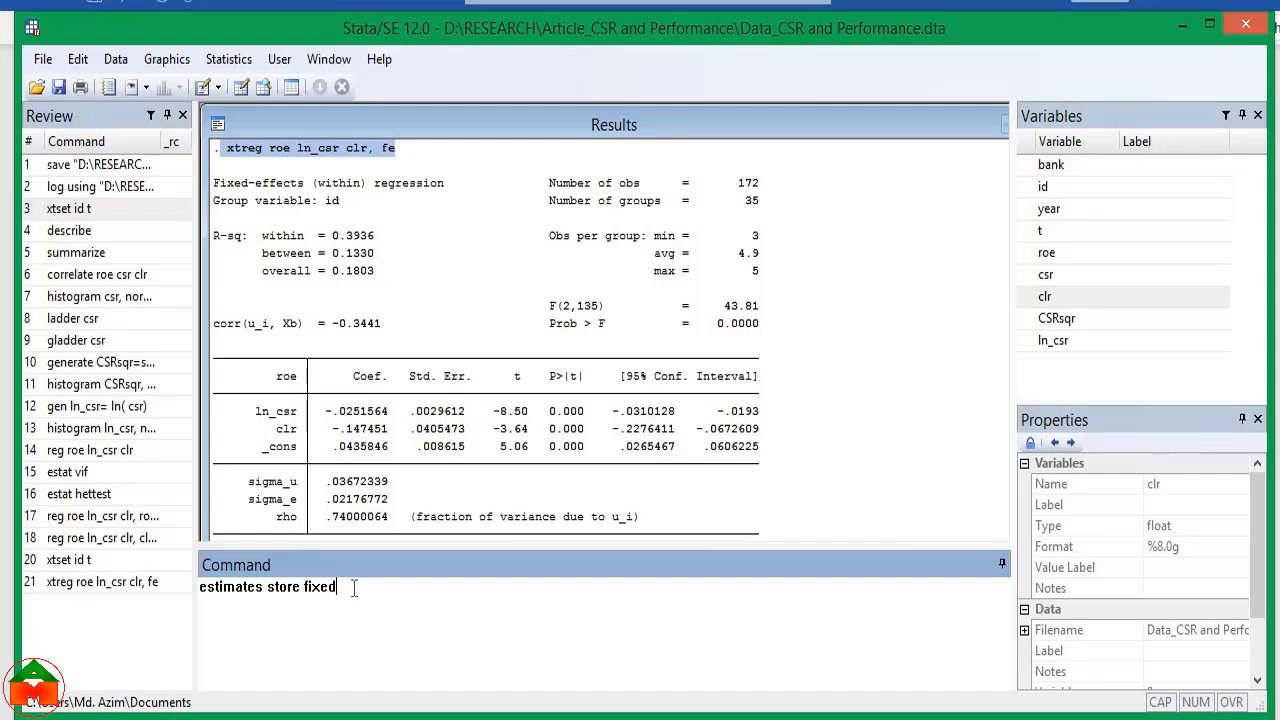
key(Return)
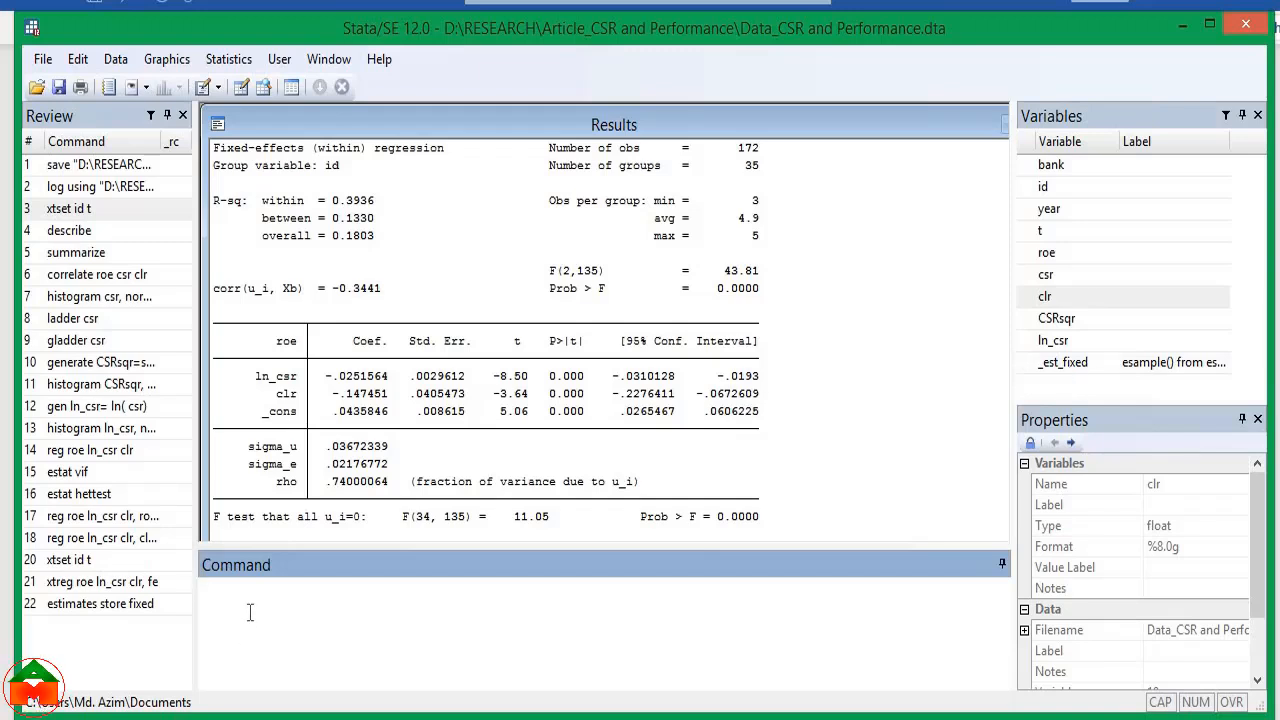
- Run the random-effects panel regression of roe on ln_csr and clr with the command xtreg roe ln_csr clr, re
text(xtreg roe ln_csr clr, re)
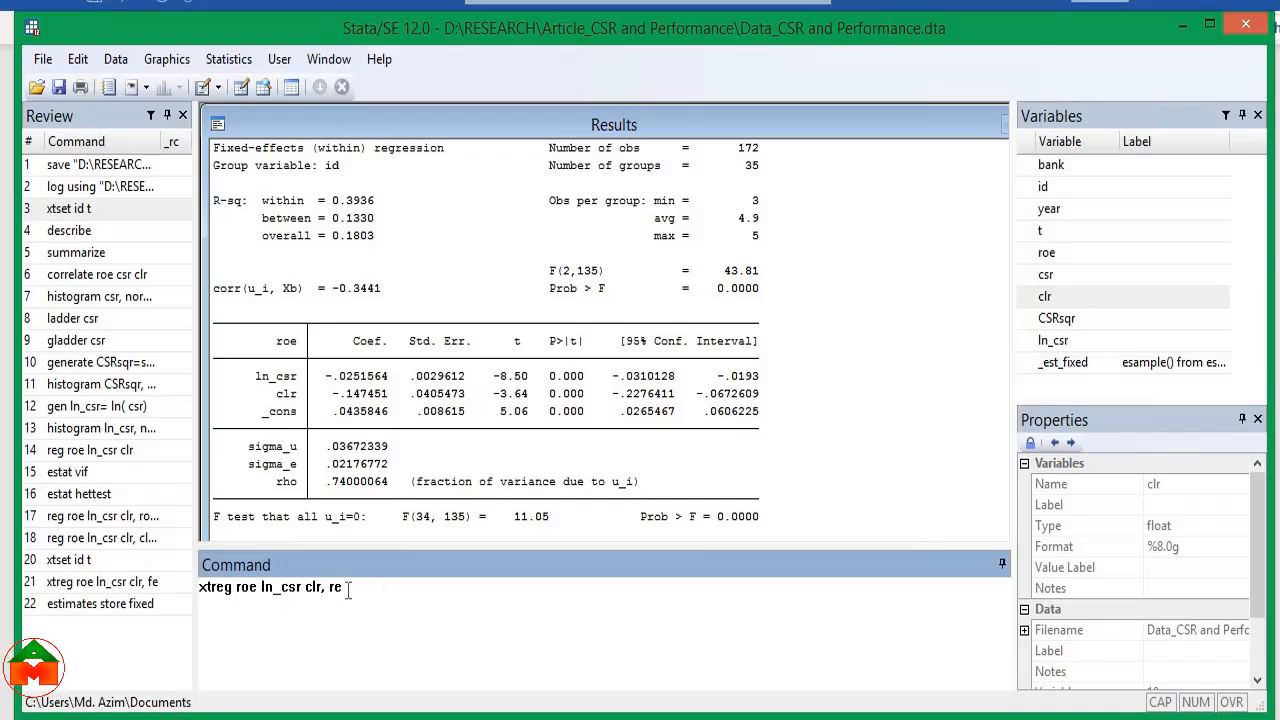
double_click(218, 590)
double_click(222, 589)
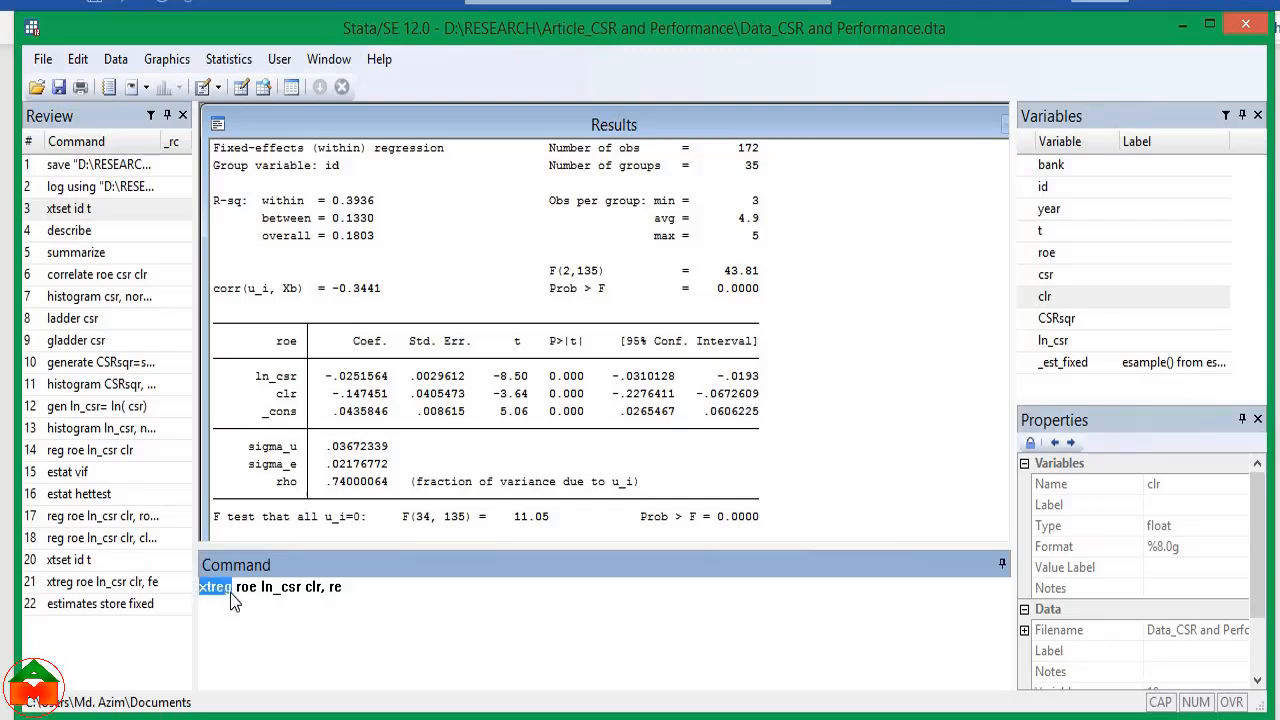
double_click(246, 589)
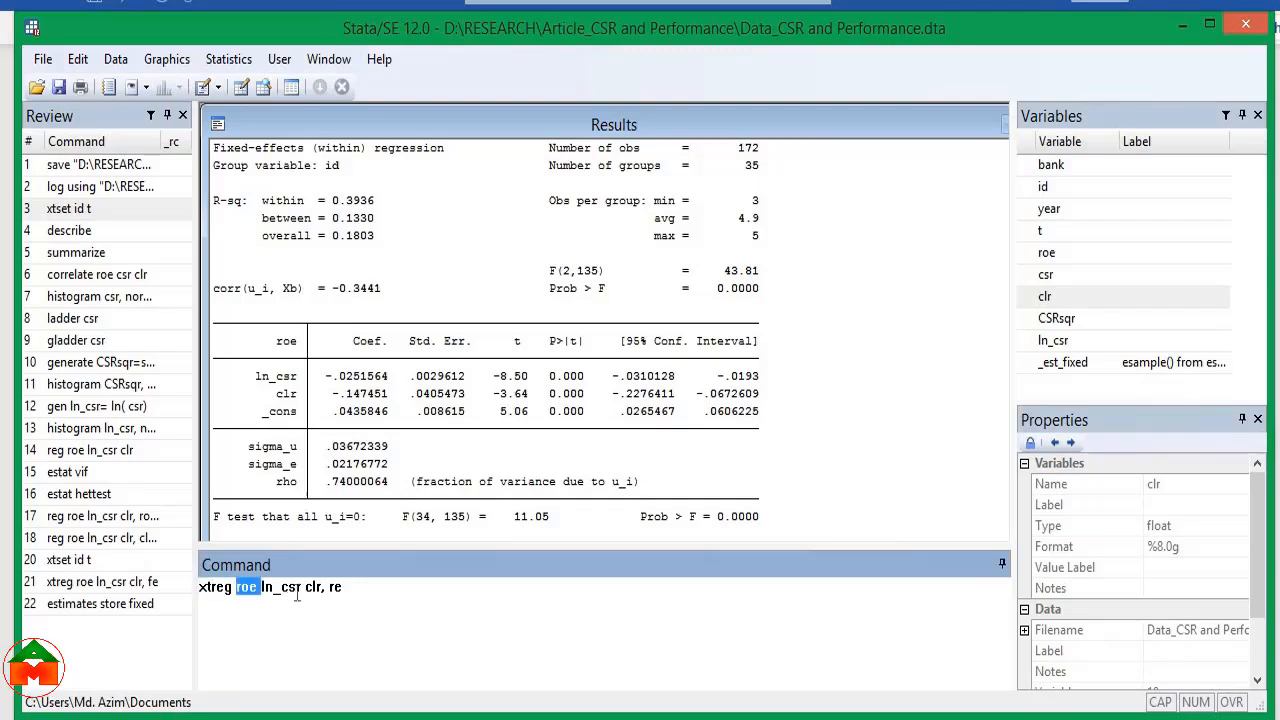
drag(304, 587, 266, 586)
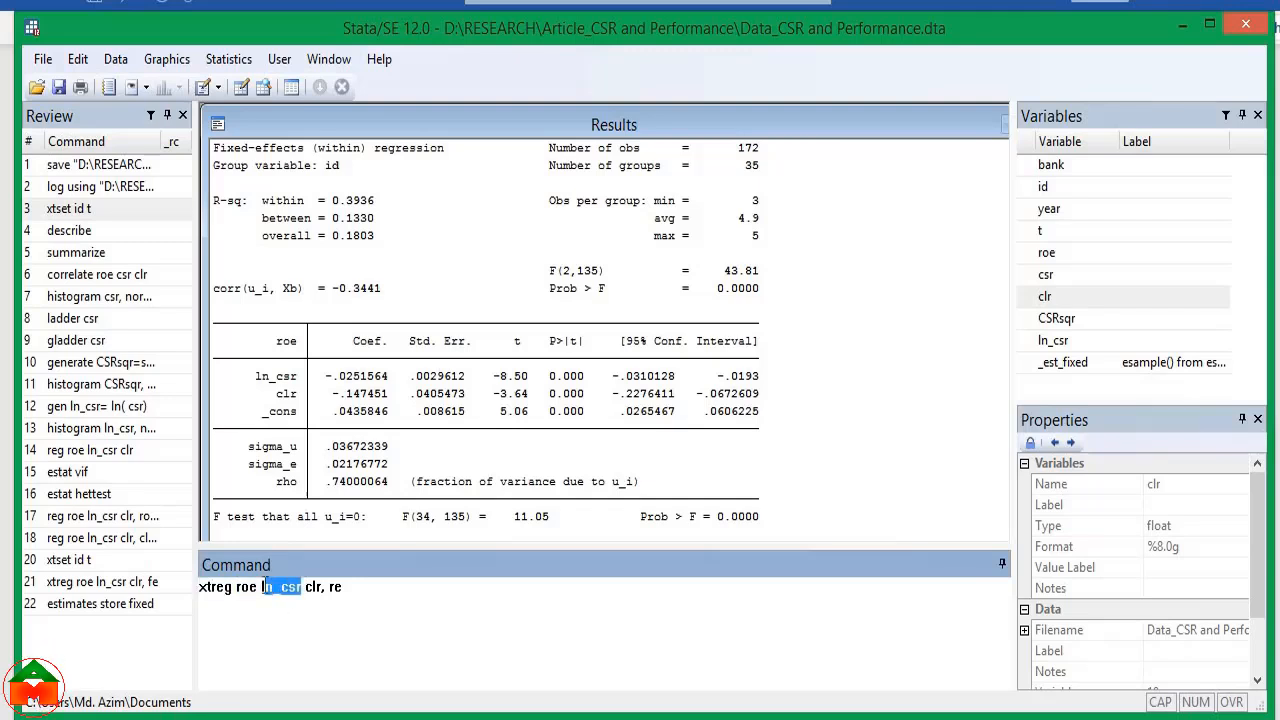
double_click(313, 589)
double_click(333, 587)
text(re)
key(Return)
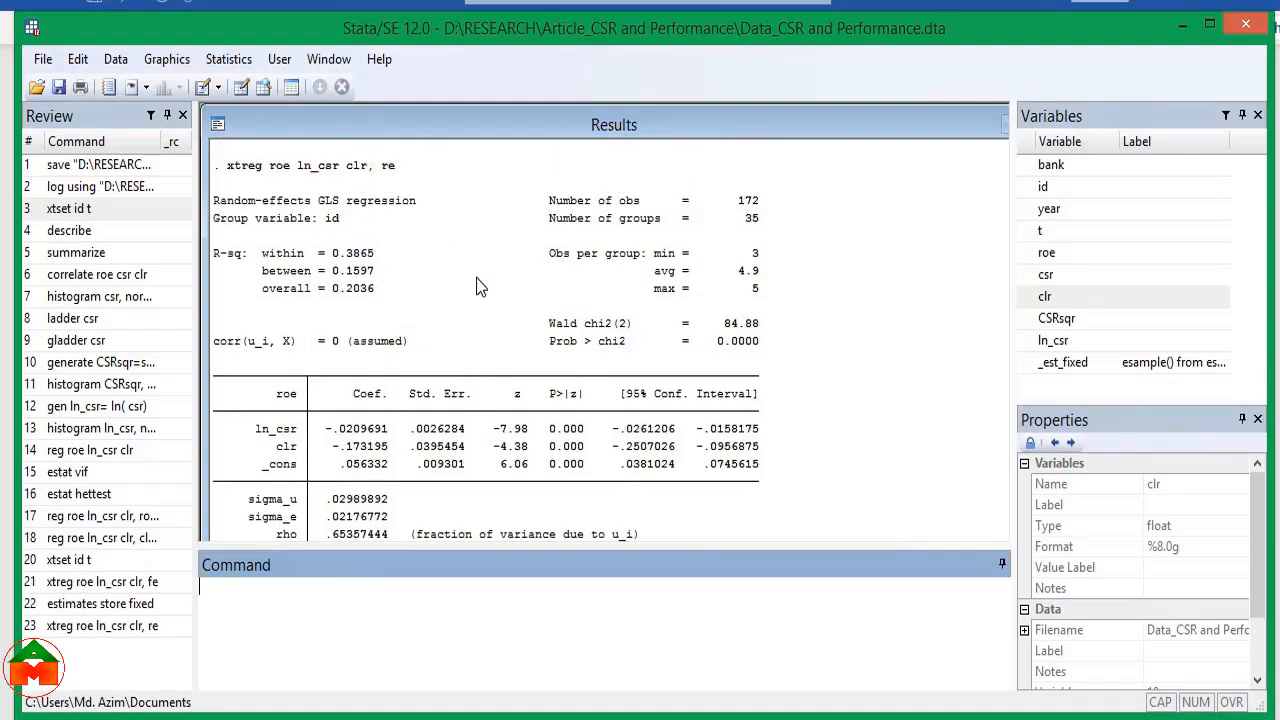
drag(297, 175, 226, 168)
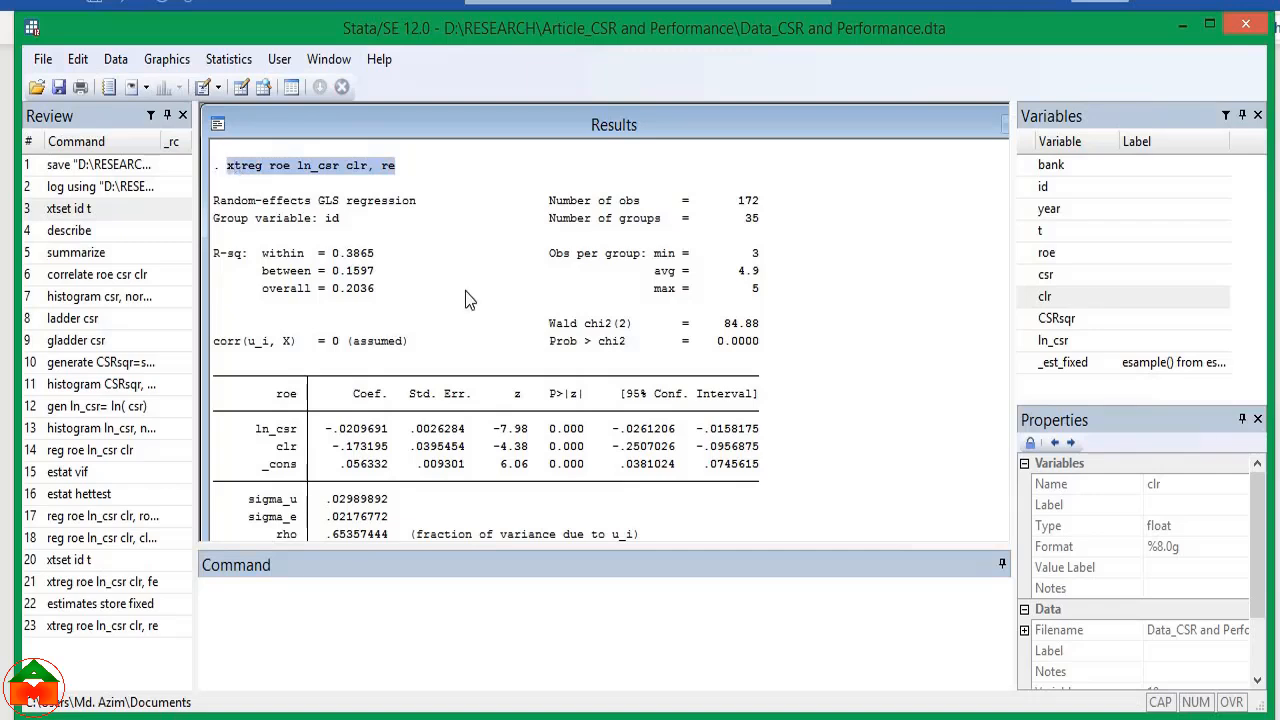
- Store the random-effects regression results under the name random with the command estimates store random
click(466, 292)
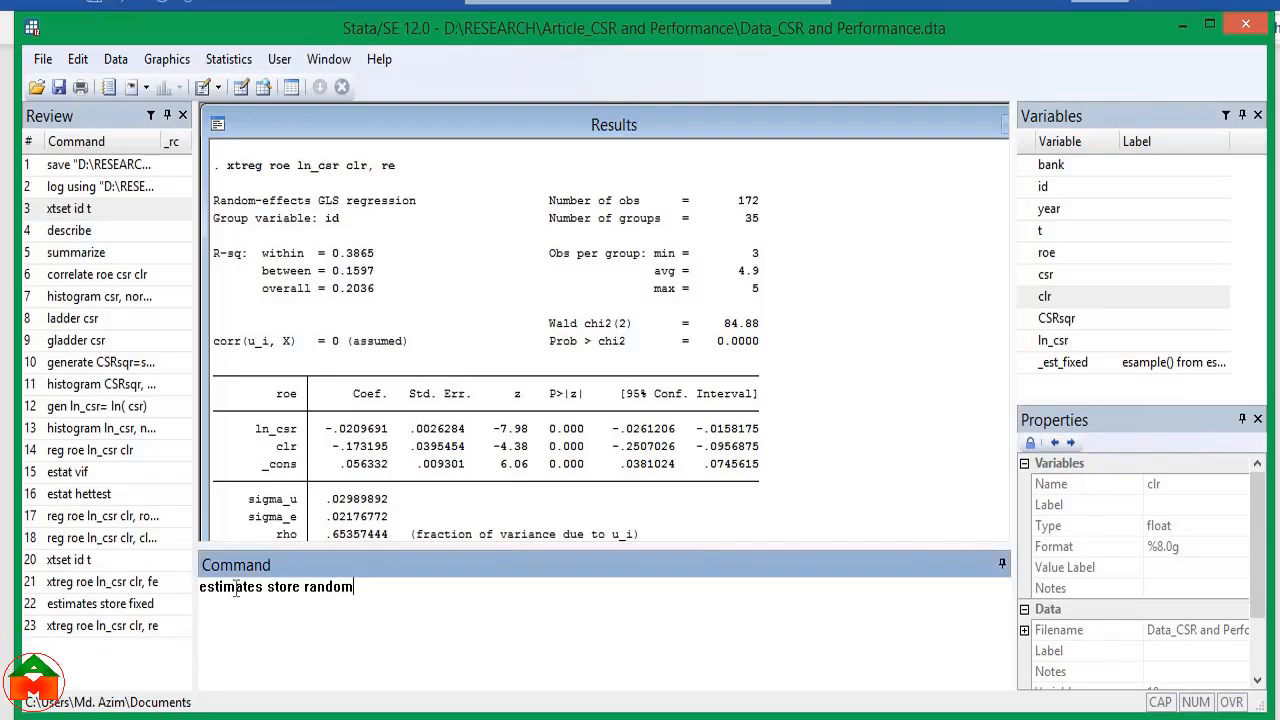
drag(359, 588, 194, 605)
click(375, 597)
key(Return)
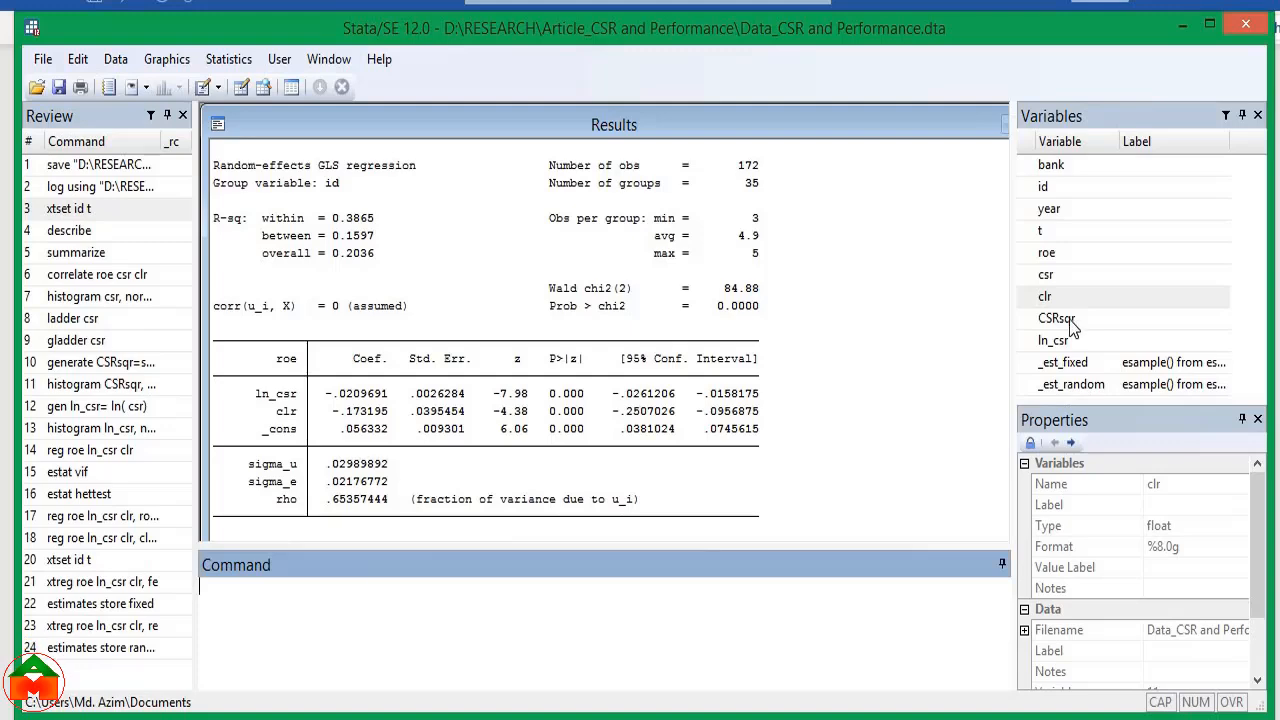
- Run the Hausman test comparing the stored fixed- and random-effects estimates with the command hausman fixed random
scroll(447, 376, up, 4)
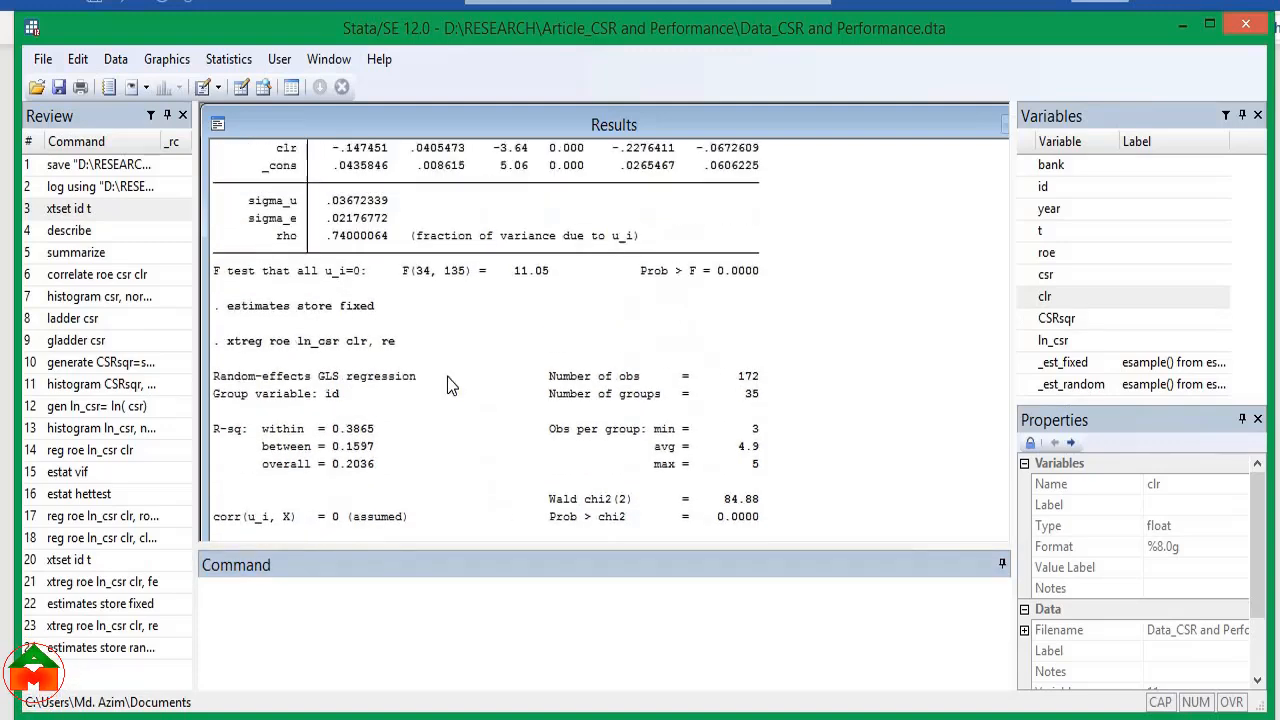
scroll(447, 376, up, 1)
scroll(467, 400, up, 3)
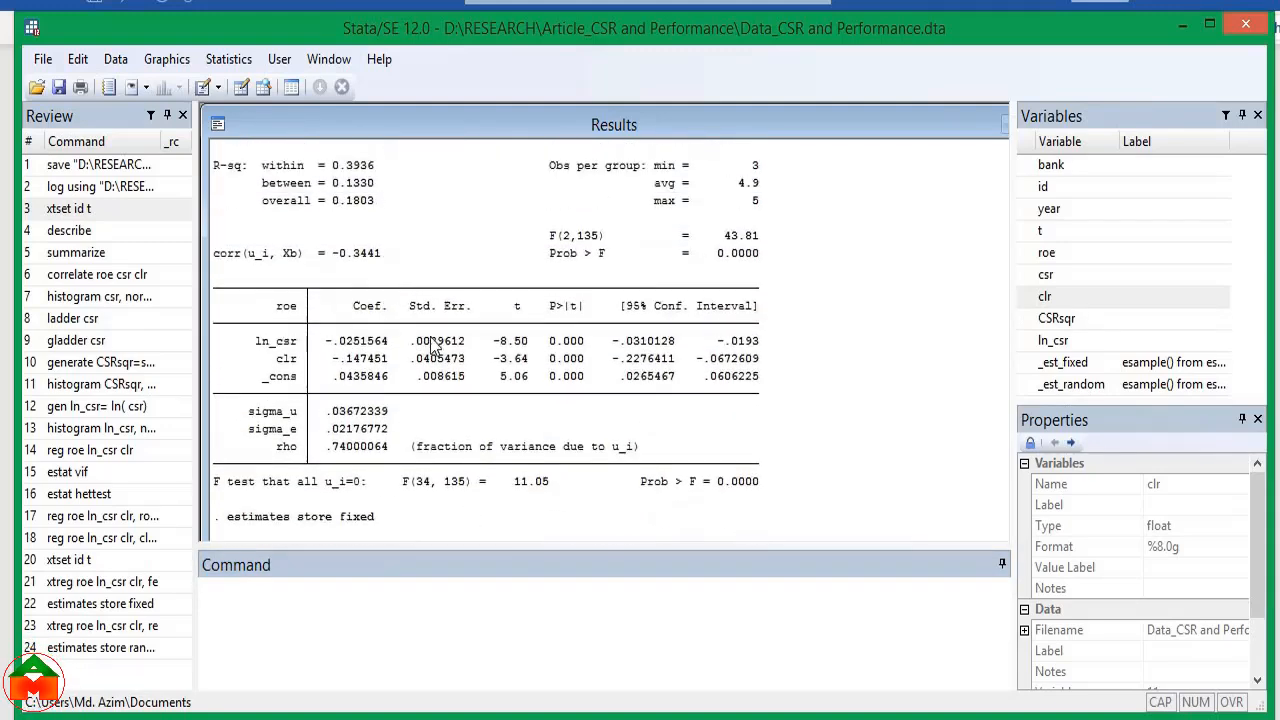
scroll(390, 283, up, 2)
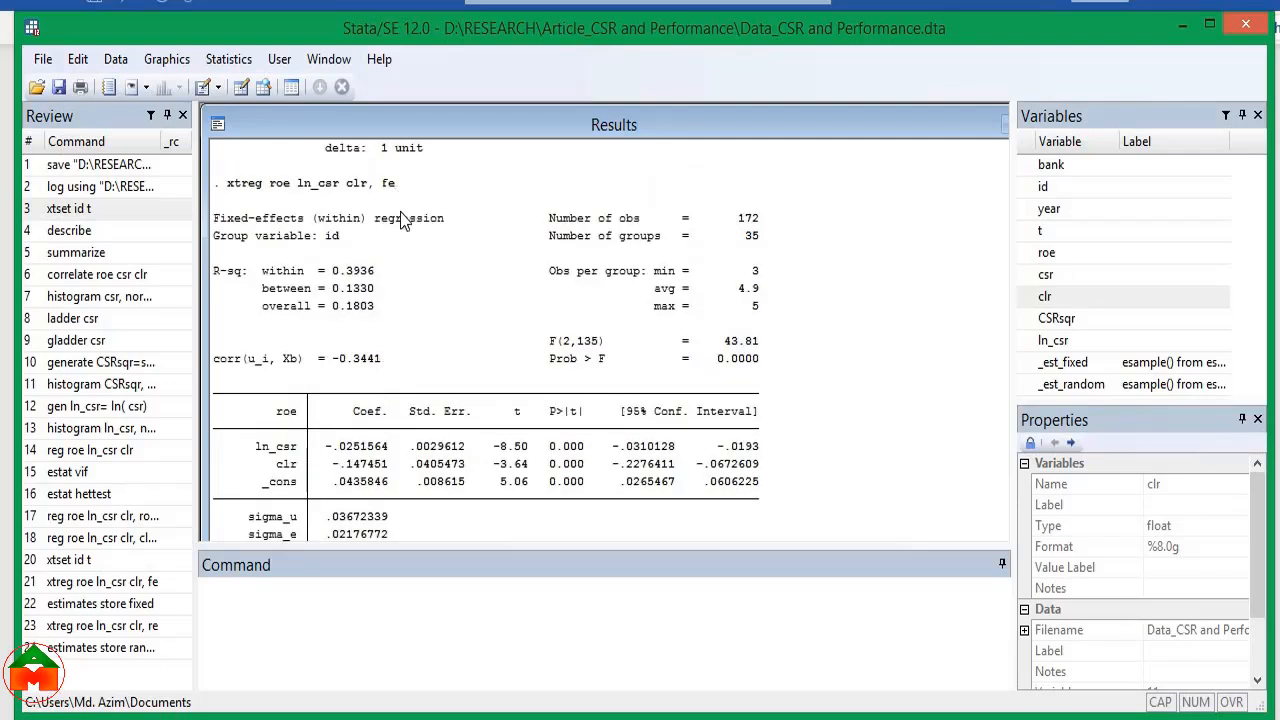
click(325, 617)
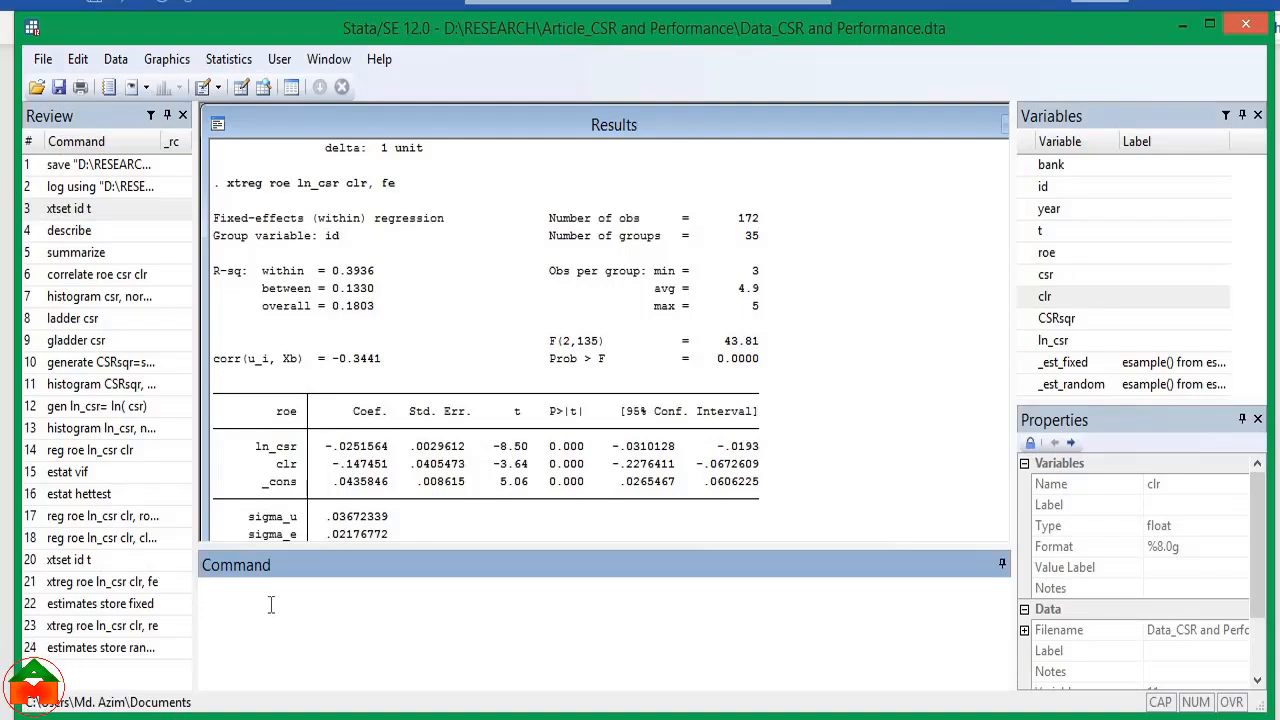
text(hausman fixed random)
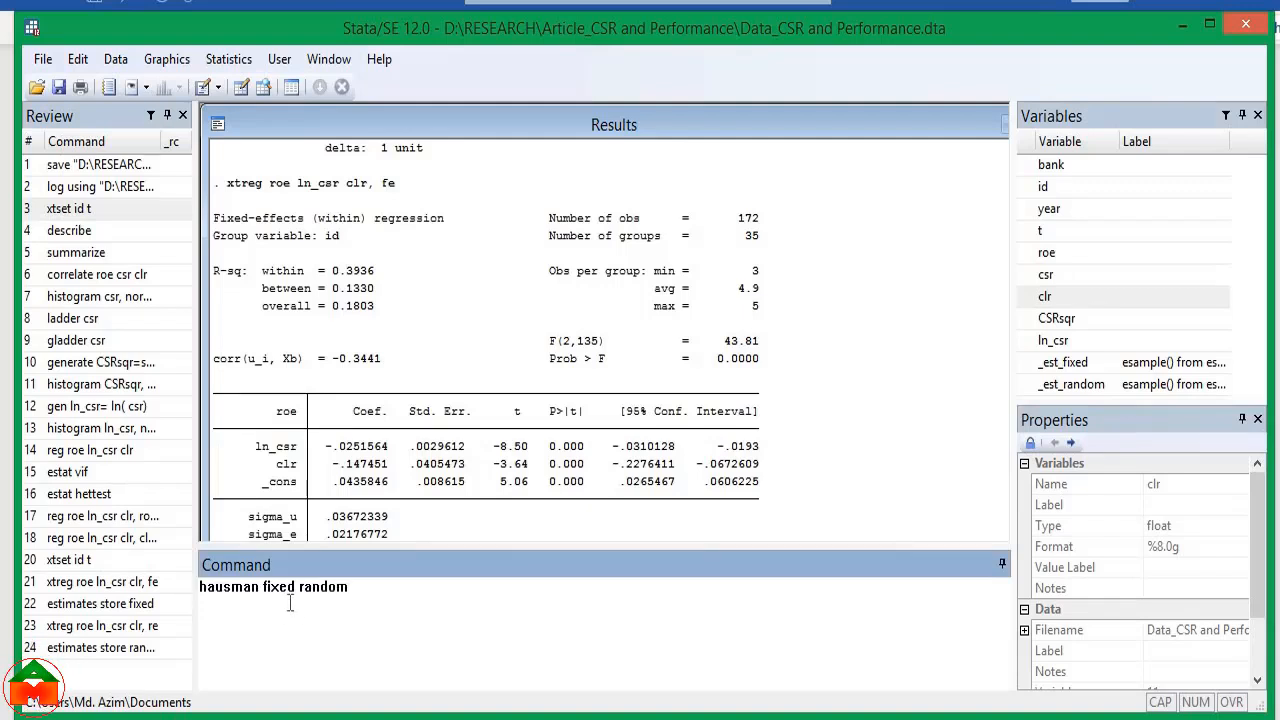
double_click(230, 590)
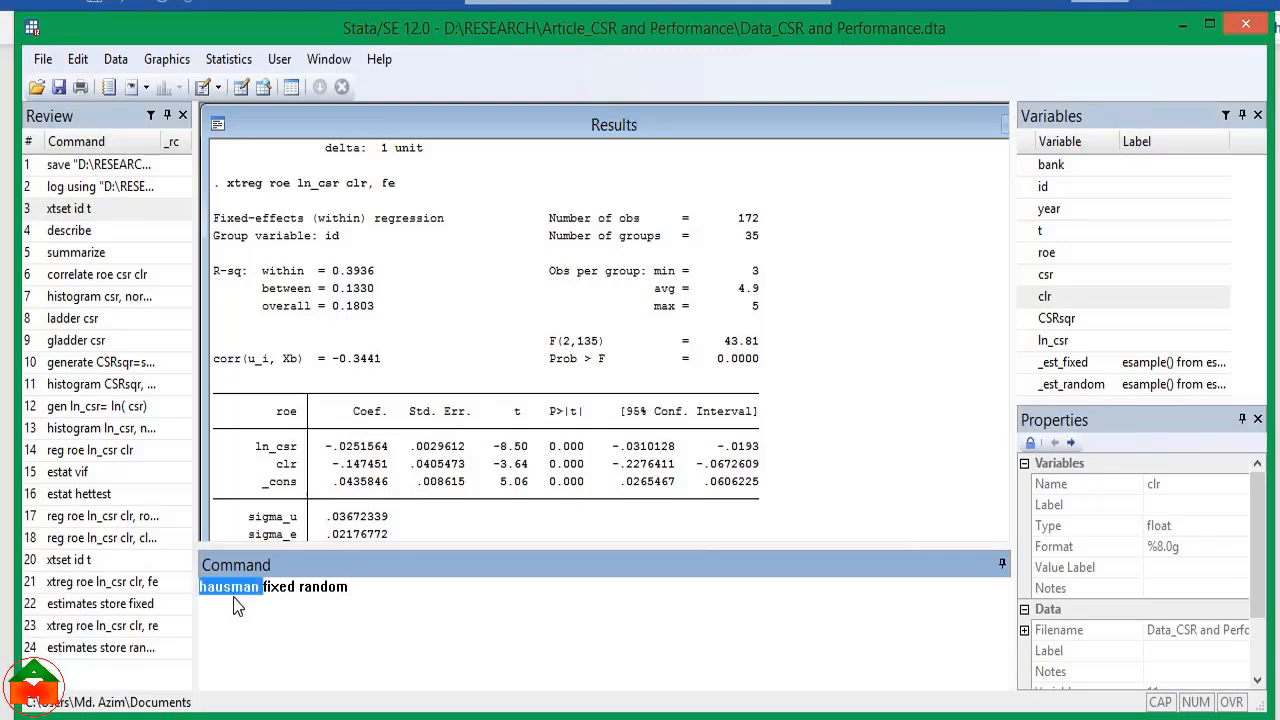
click(277, 590)
double_click(277, 590)
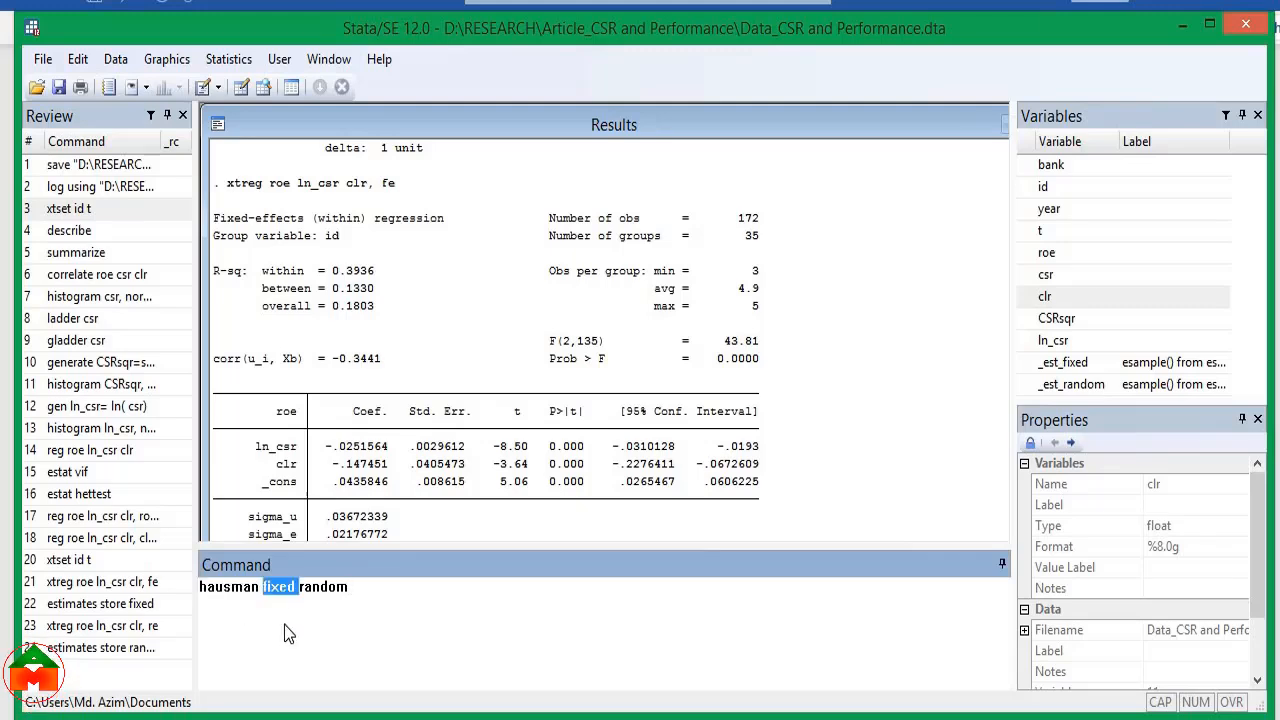
click(446, 371)
scroll(422, 352, up, 5)
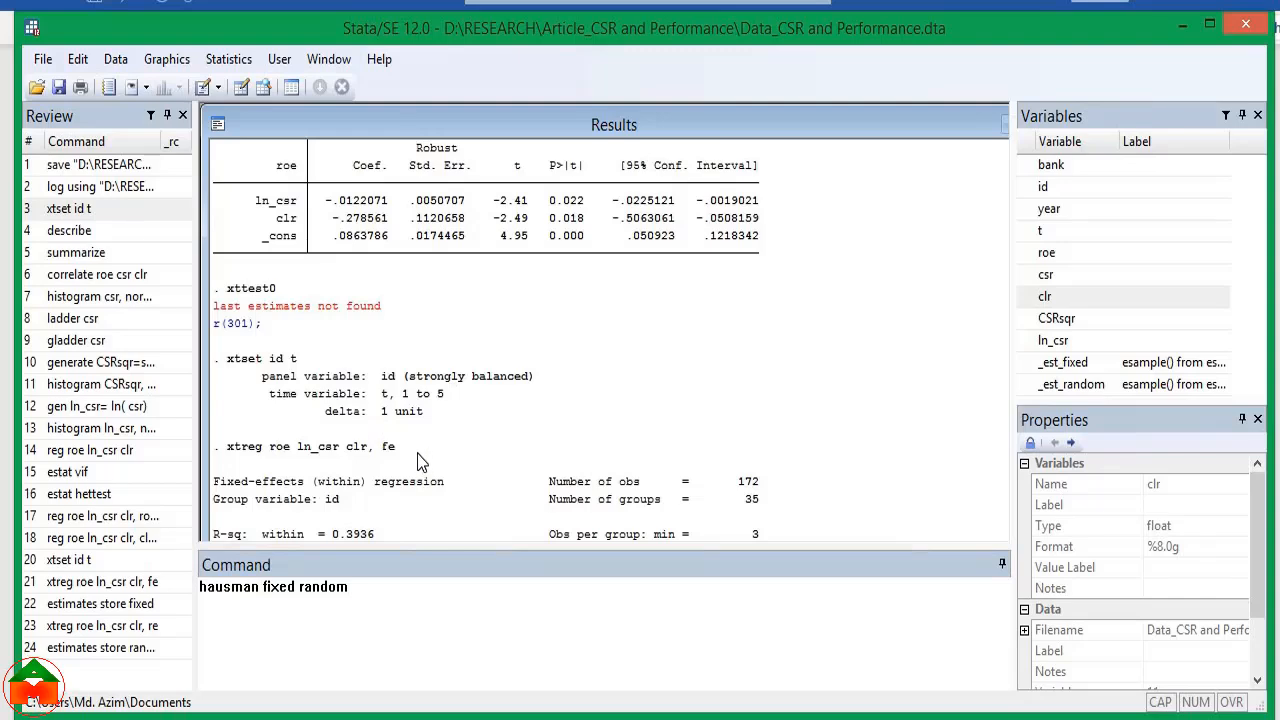
scroll(358, 465, down, 10)
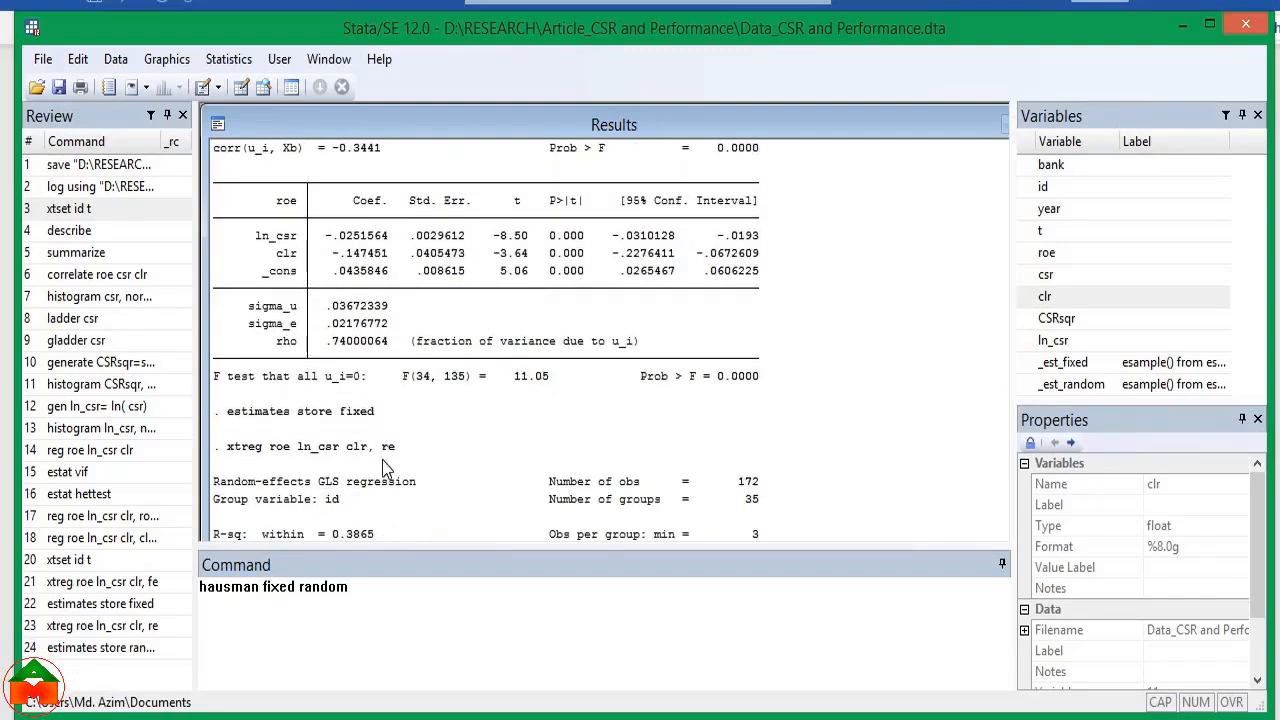
drag(396, 447, 291, 447)
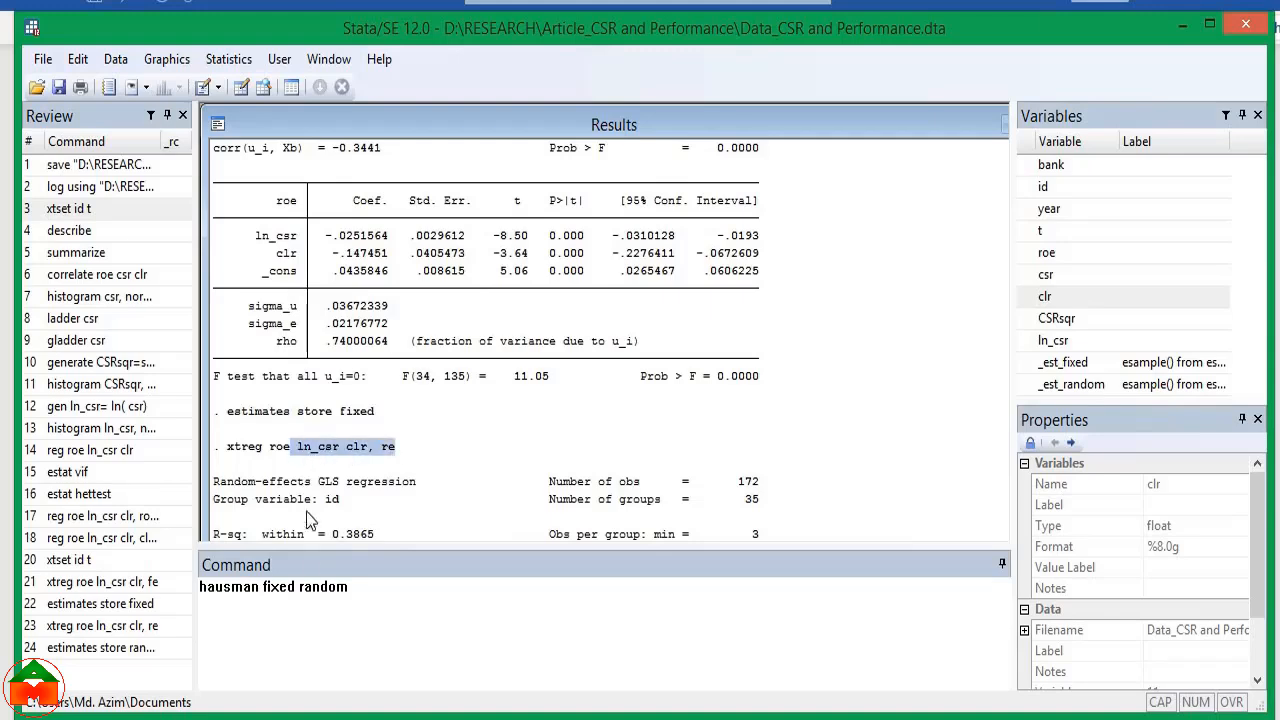
click(372, 593)
key(Return)
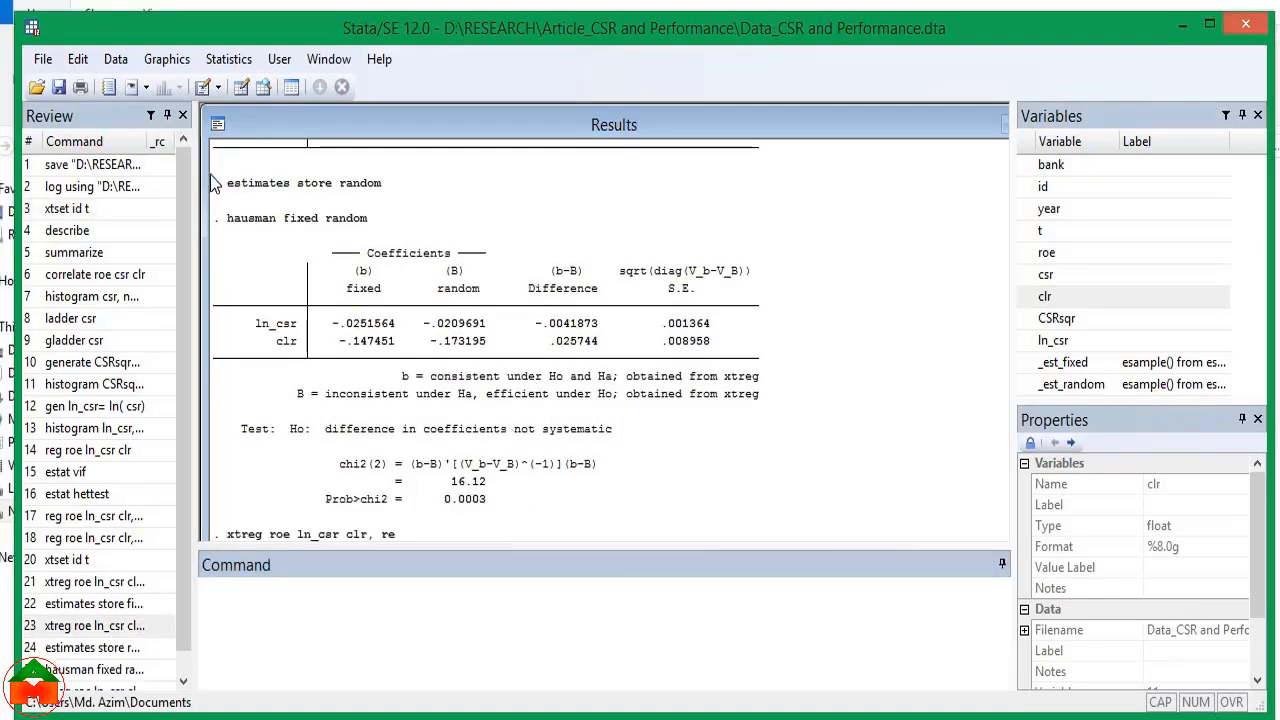
- Examine the Hausman test output, comparing the Prob>chi2 value with the null hypothesis on the difference in coefficients
drag(369, 218, 223, 215)
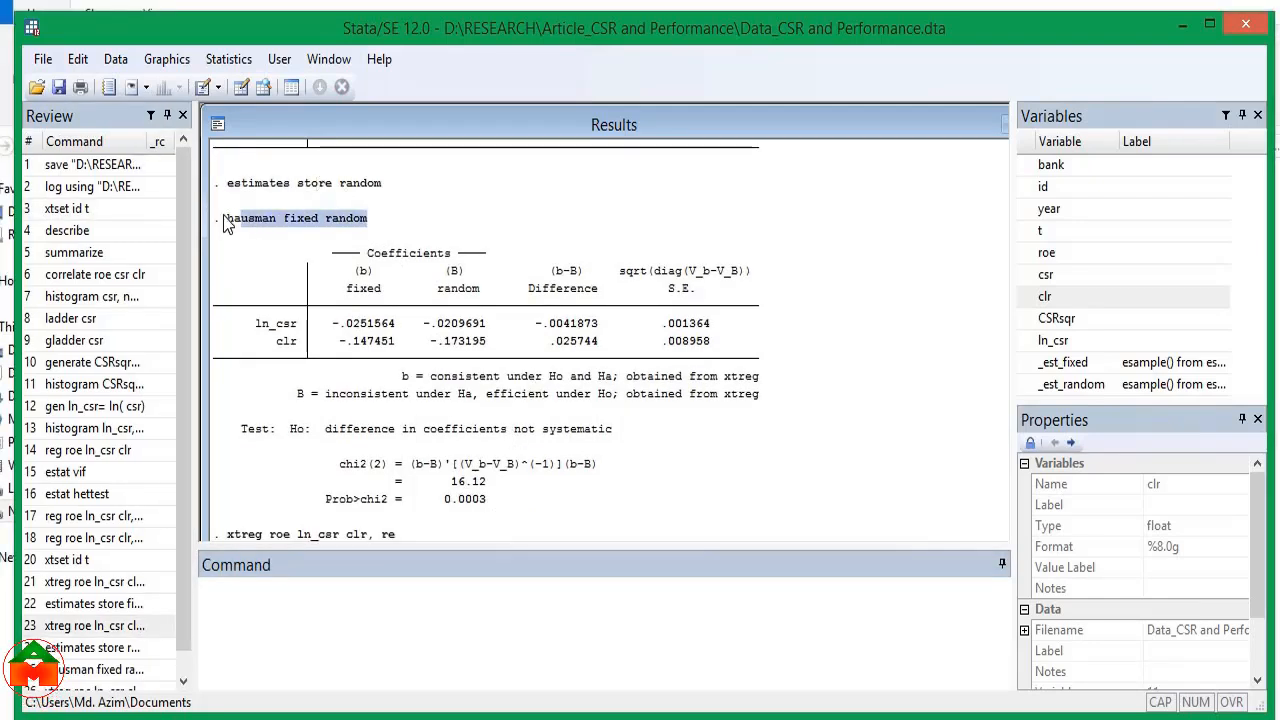
drag(290, 429, 577, 432)
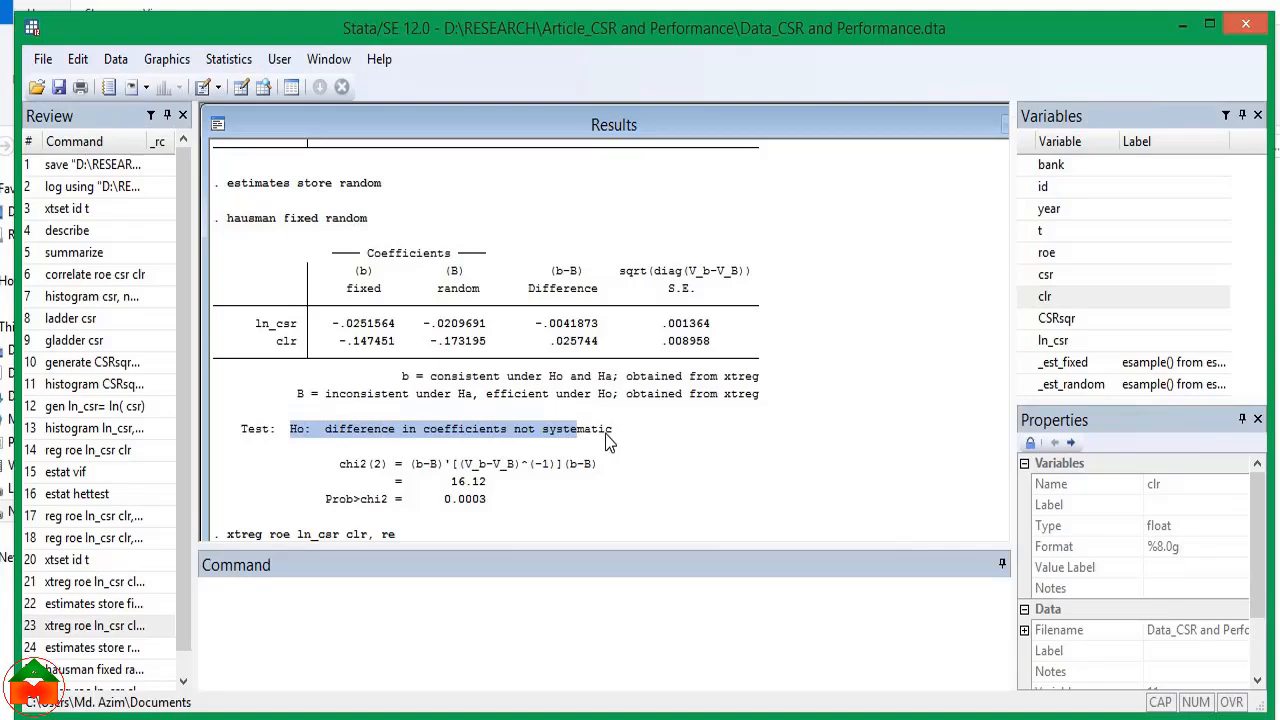
drag(610, 433, 324, 429)
click(325, 440)
double_click(456, 500)
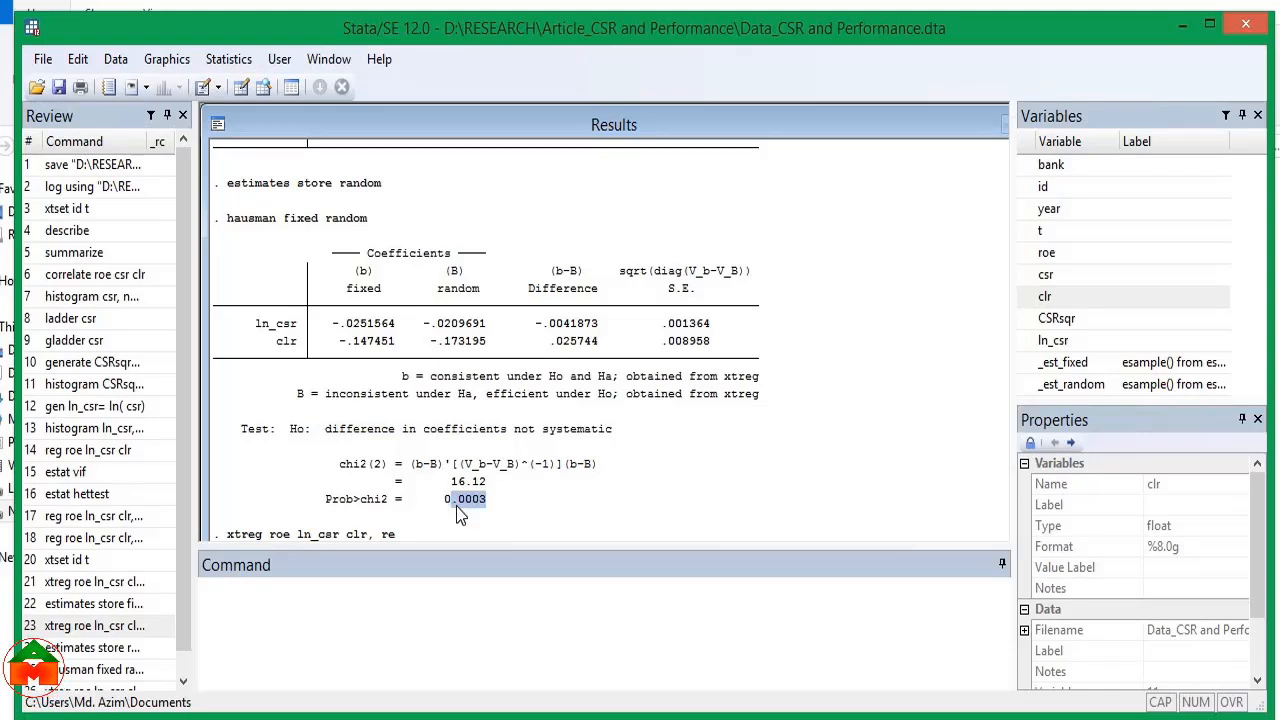
drag(612, 430, 300, 435)
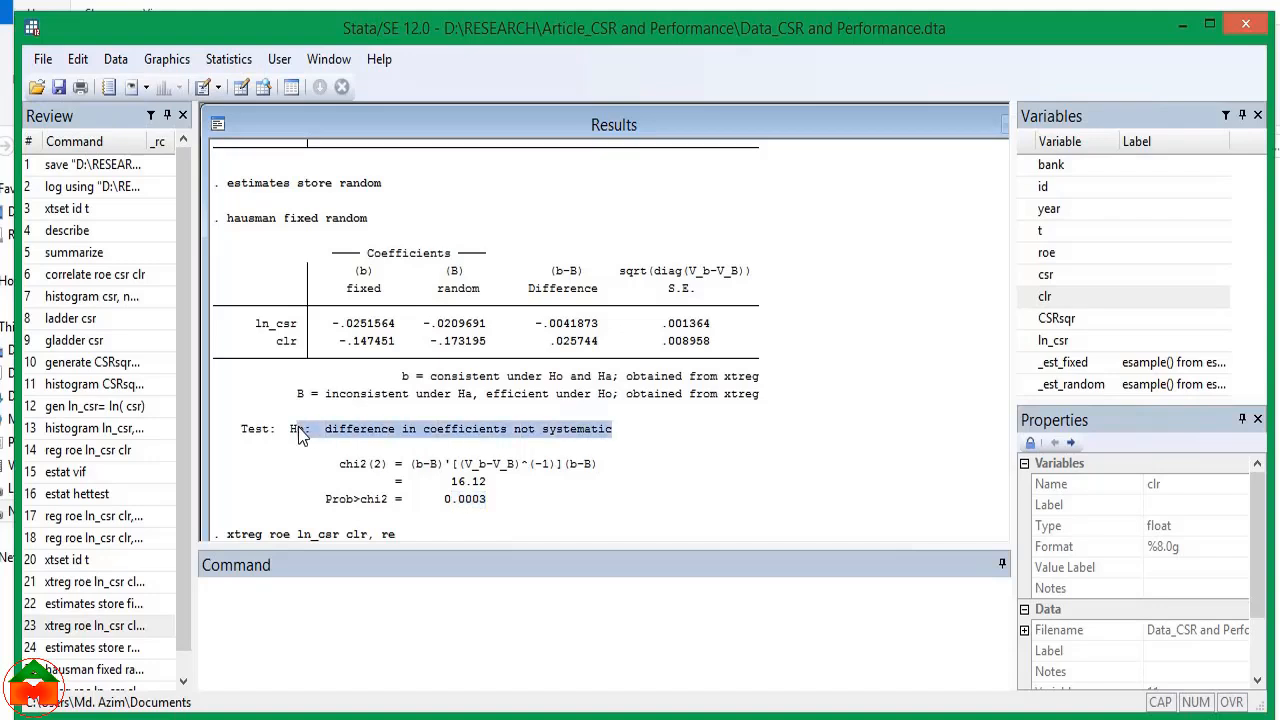
drag(486, 500, 404, 500)
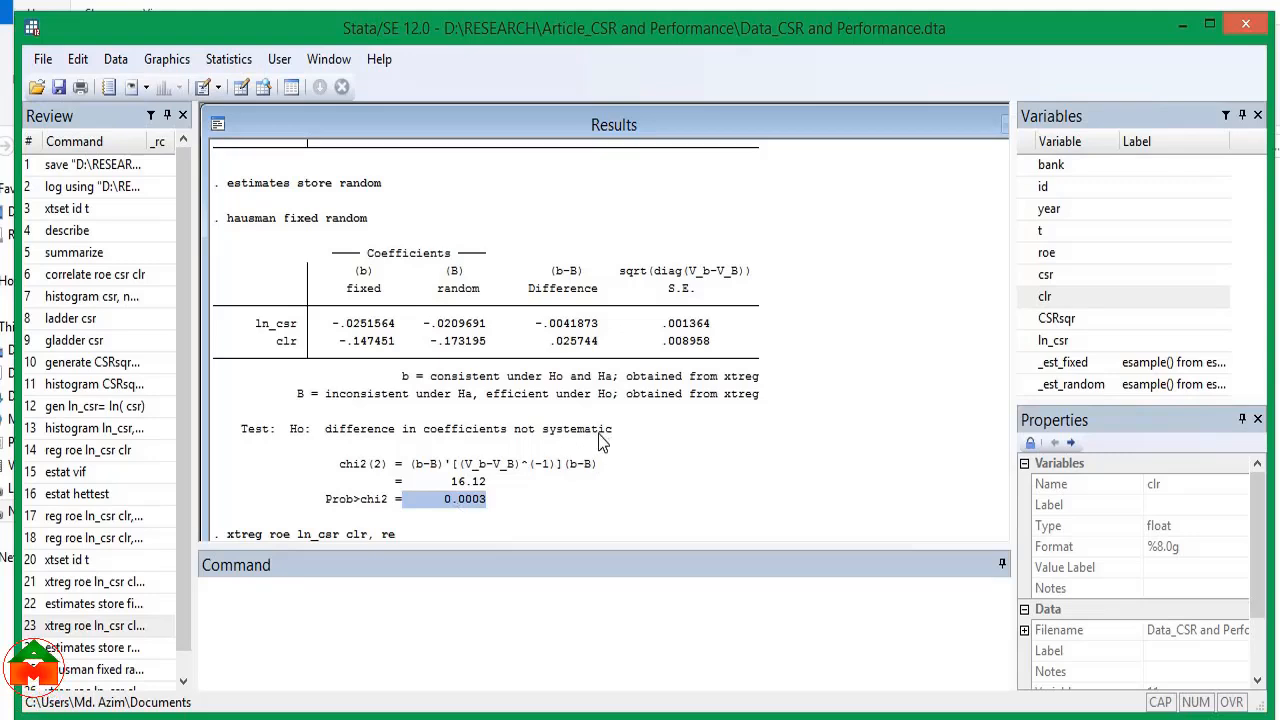
drag(602, 431, 323, 433)
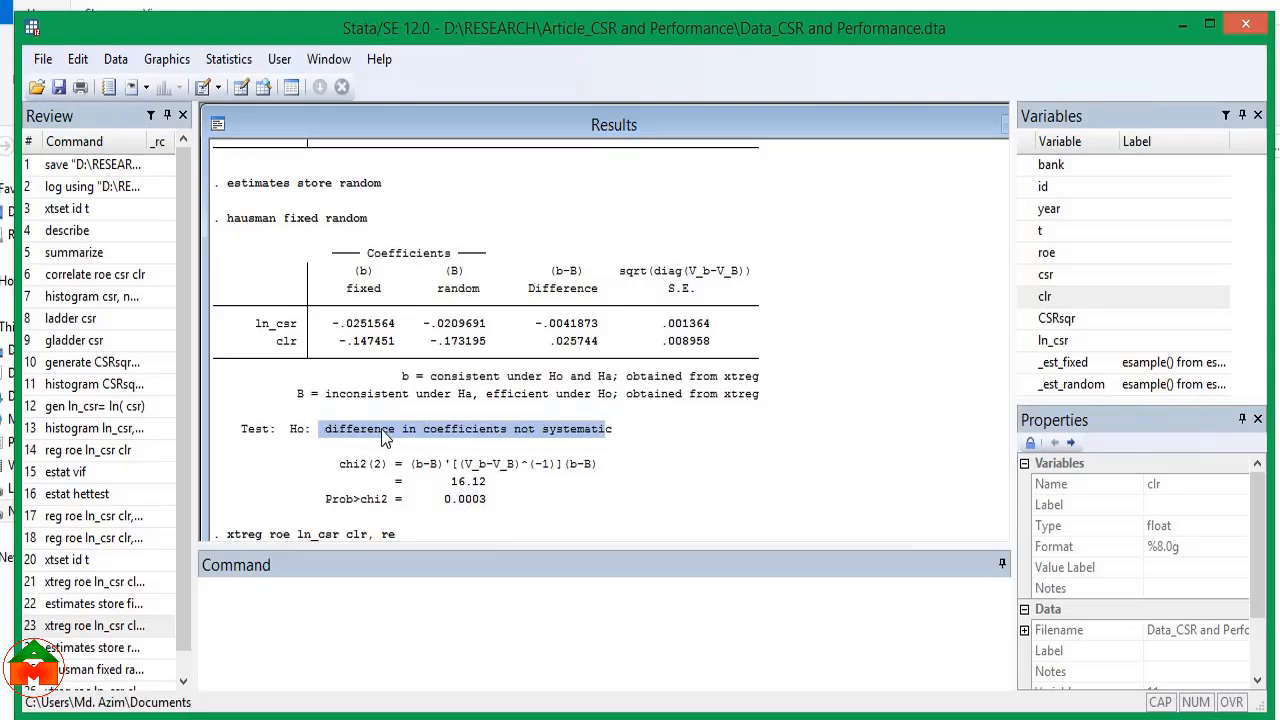
drag(626, 435, 291, 436)
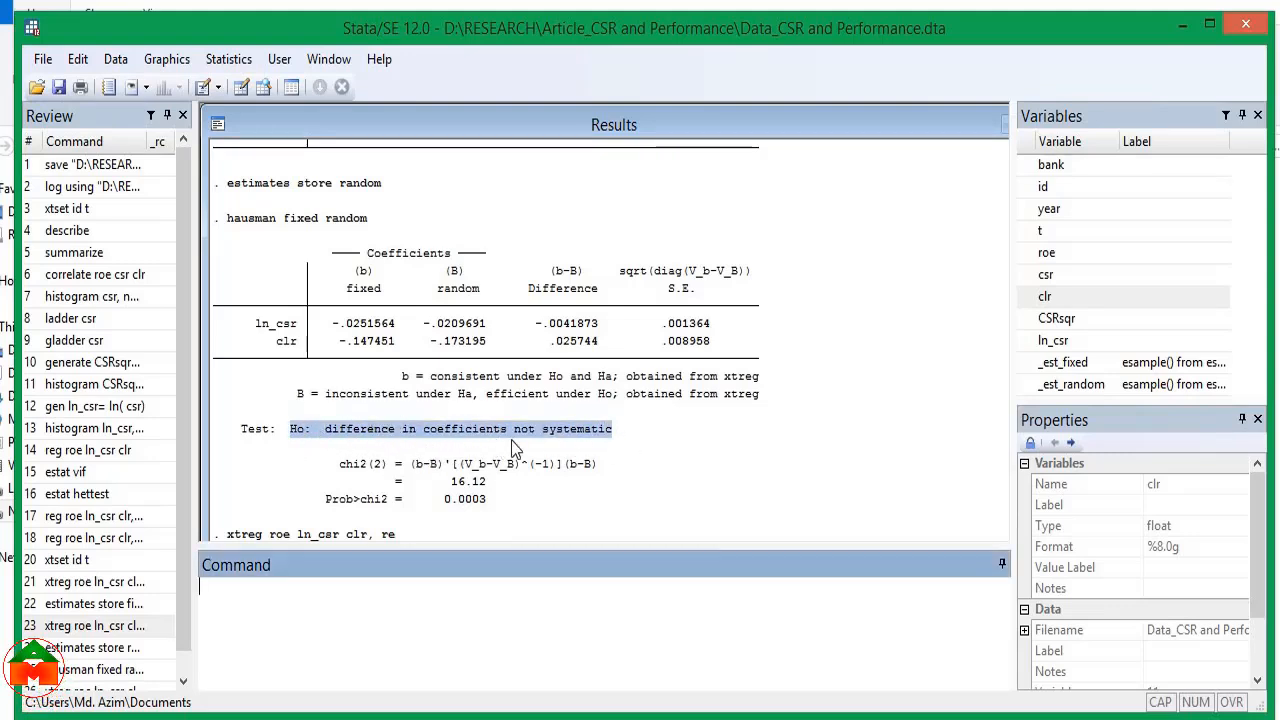
drag(488, 500, 453, 508)
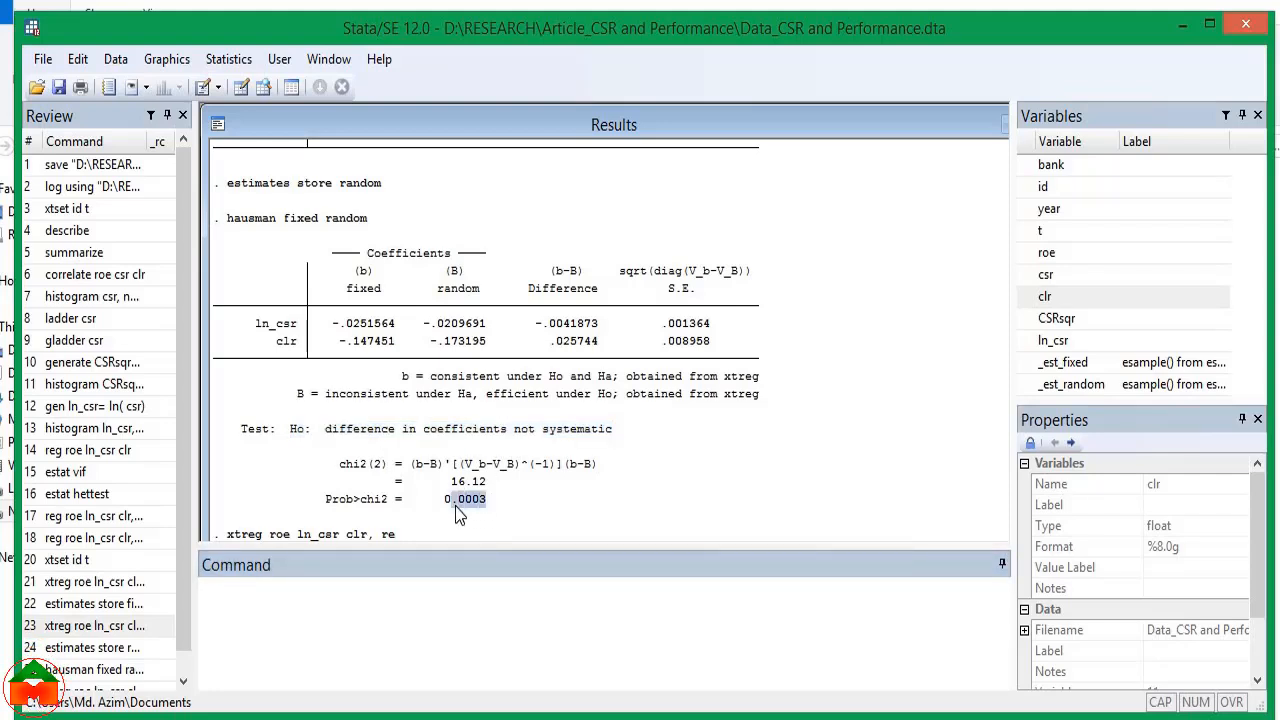
drag(291, 431, 637, 433)
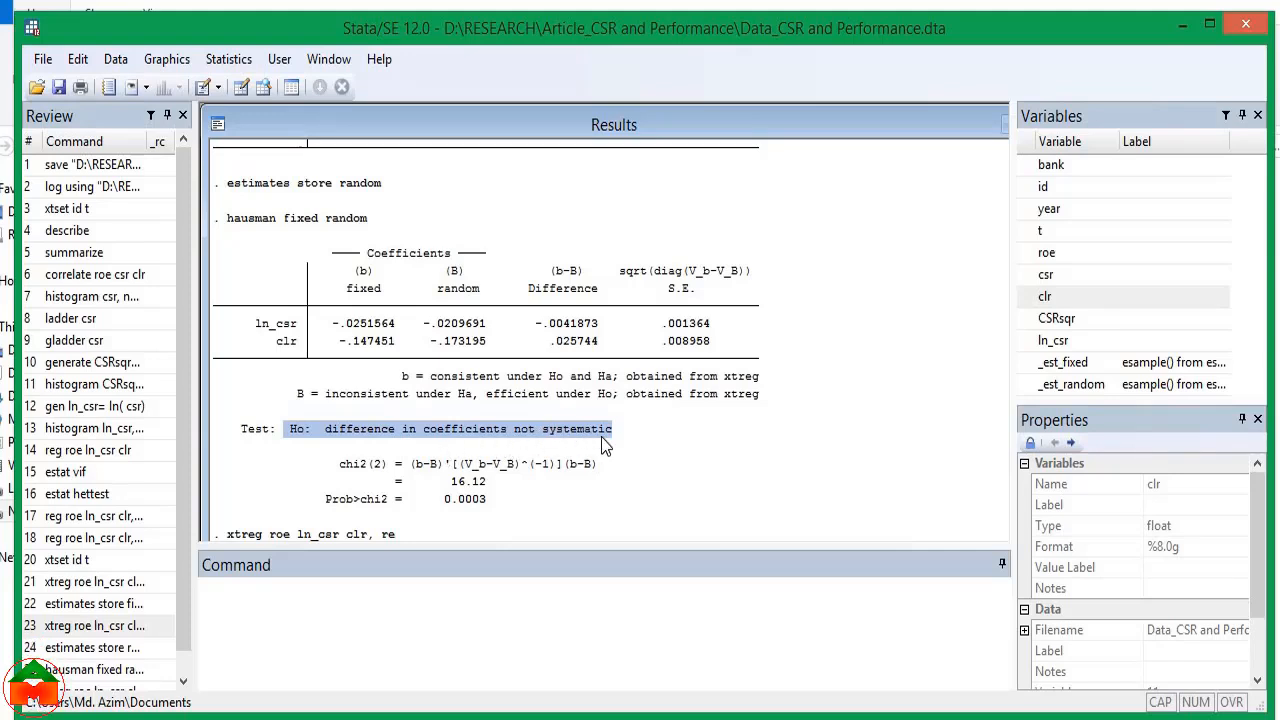
double_click(462, 500)
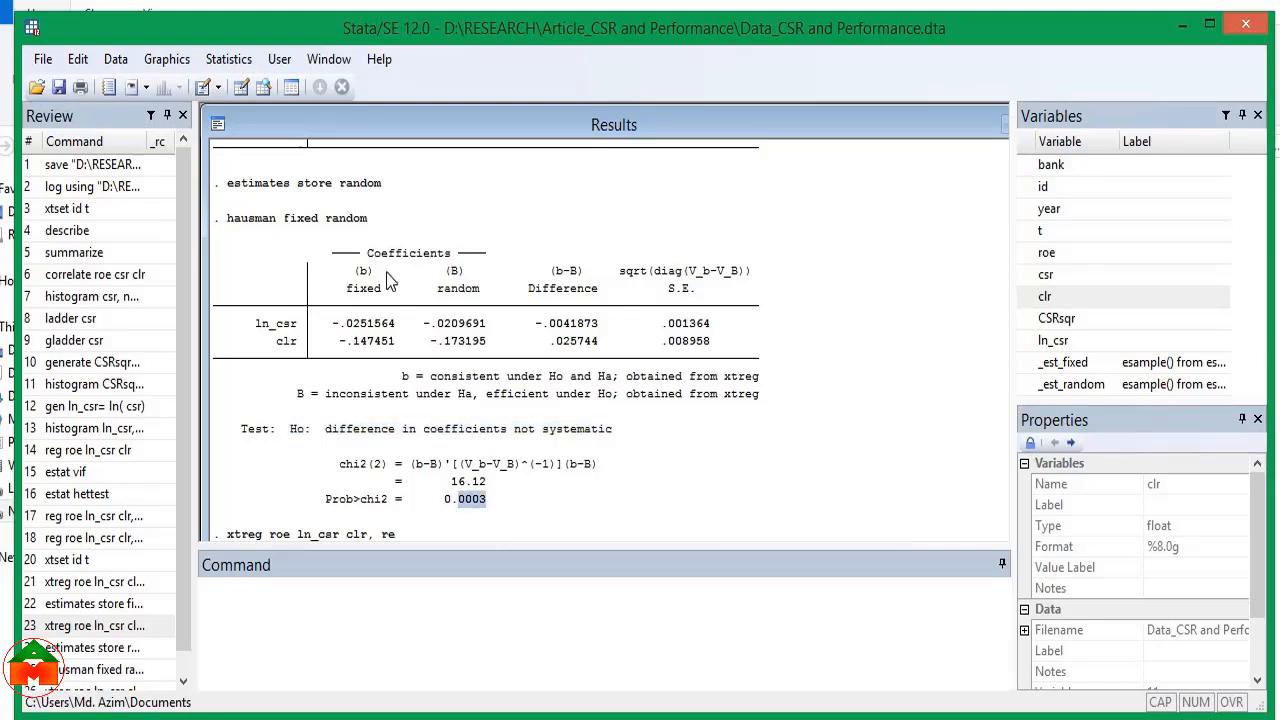
drag(382, 183, 268, 184)
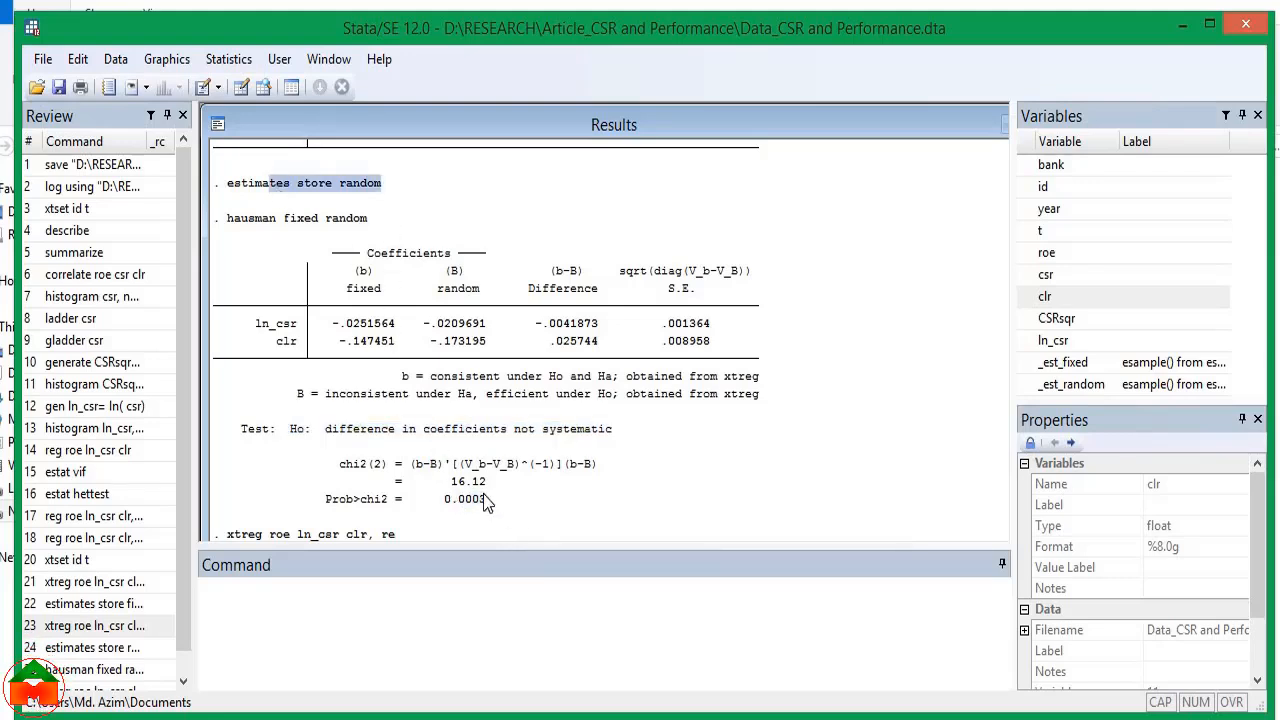
drag(485, 503, 444, 500)
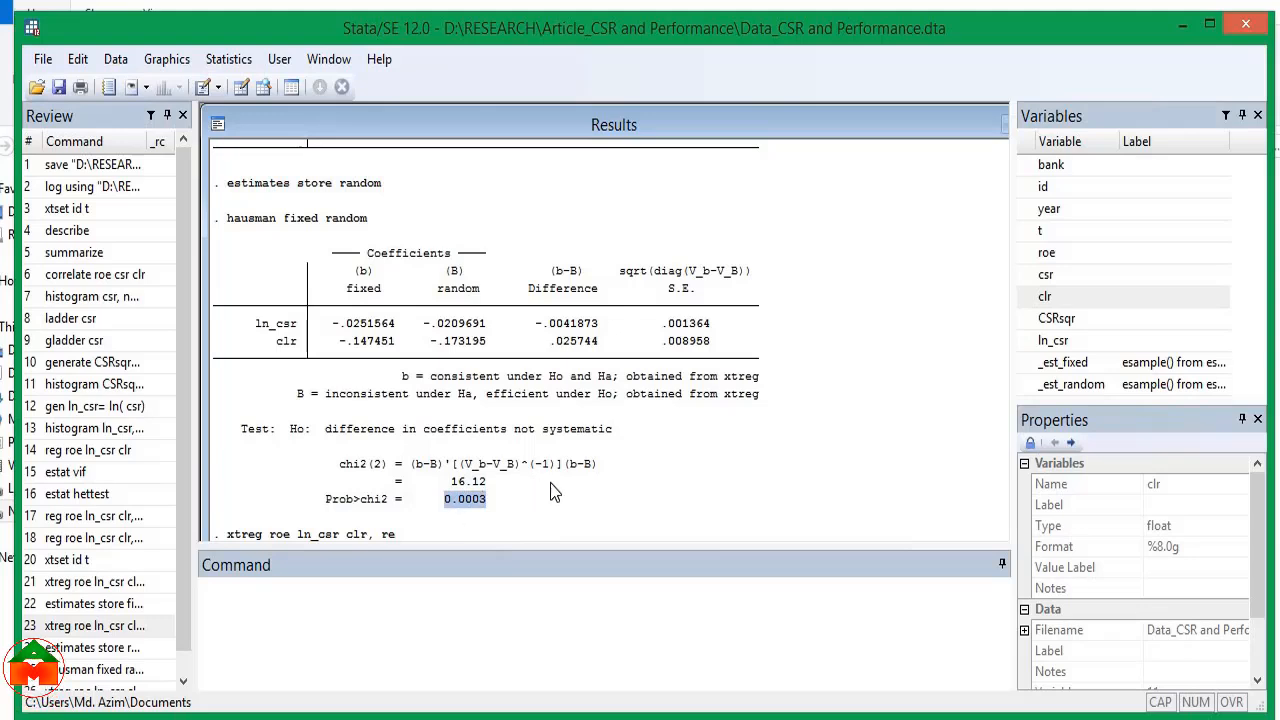
- Review the command sequence and outputs from the fixed-effects regression through the random-effects regression and stored estimates to the Hausman test
click(334, 642)
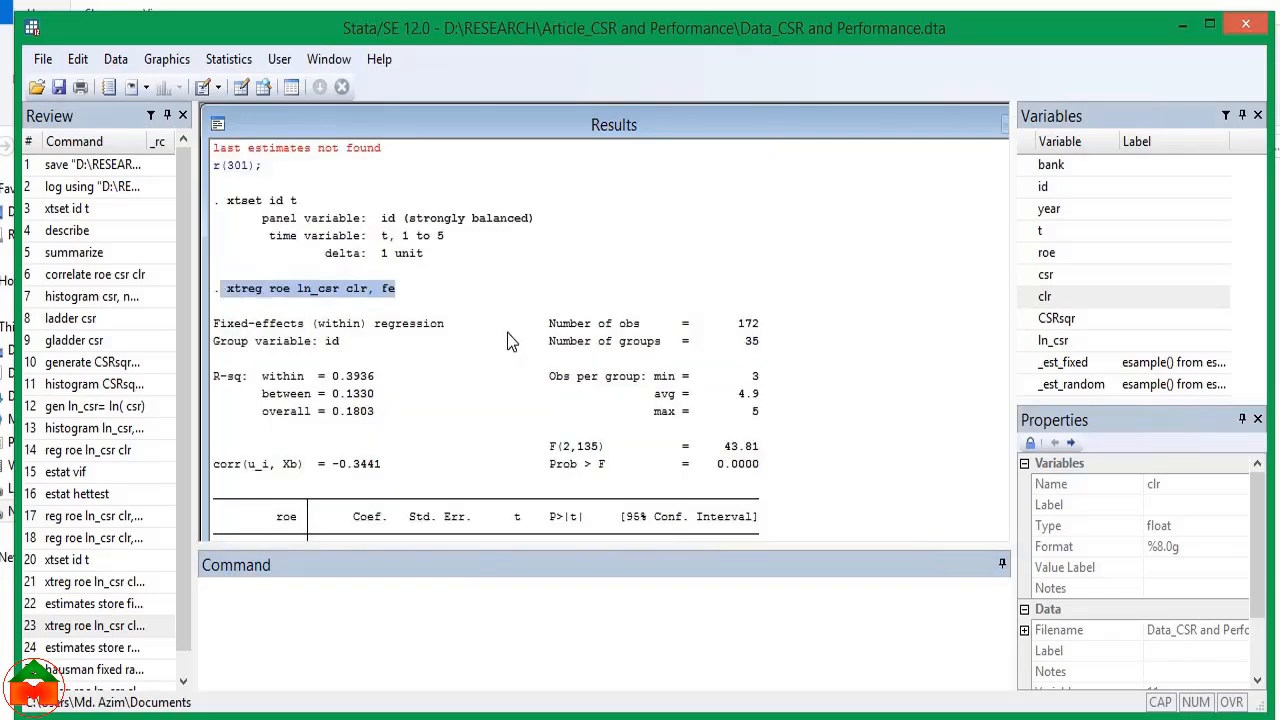
scroll(532, 337, down, 2)
drag(262, 270, 678, 452)
scroll(678, 452, down, 6)
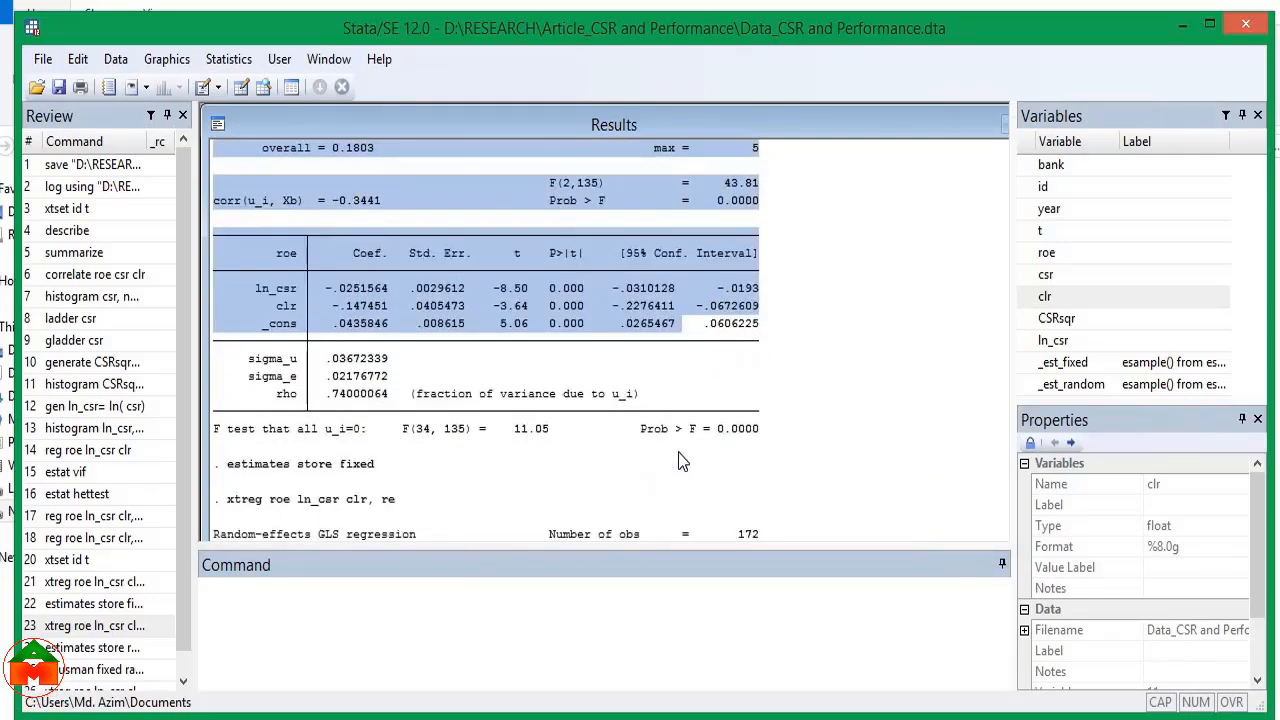
drag(375, 307, 449, 344)
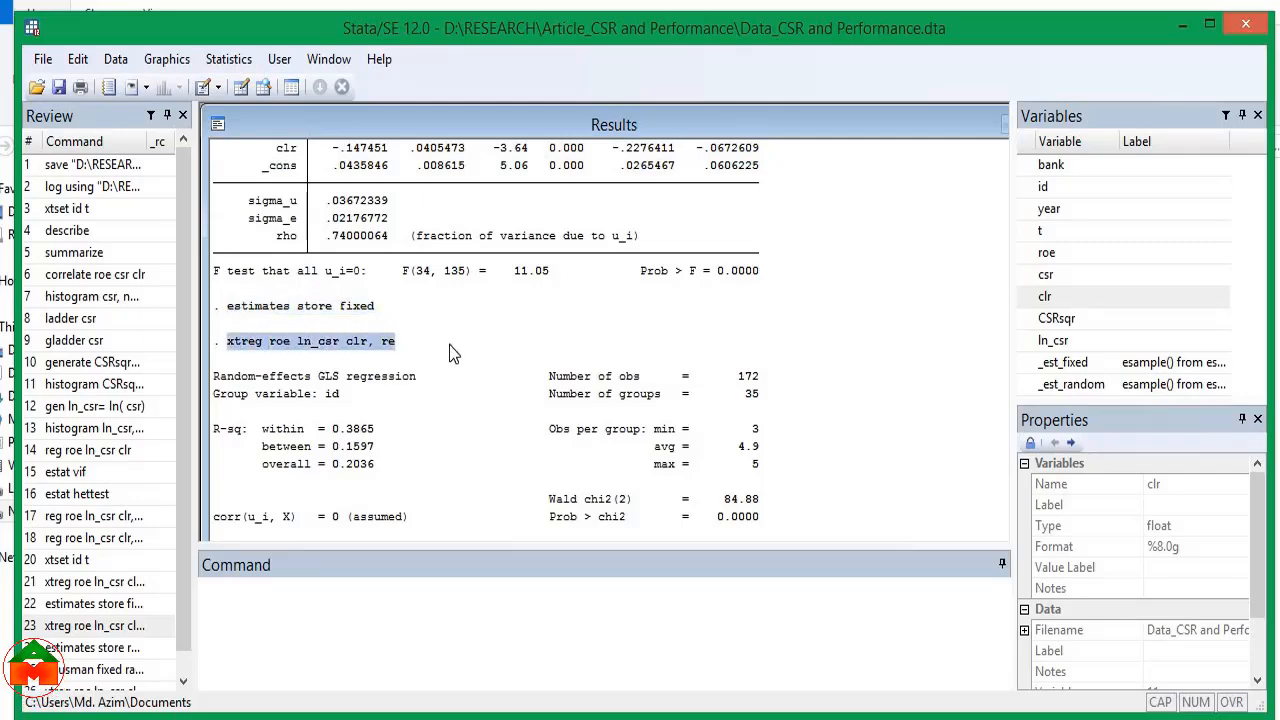
scroll(515, 347, down, 5)
drag(543, 343, 353, 322)
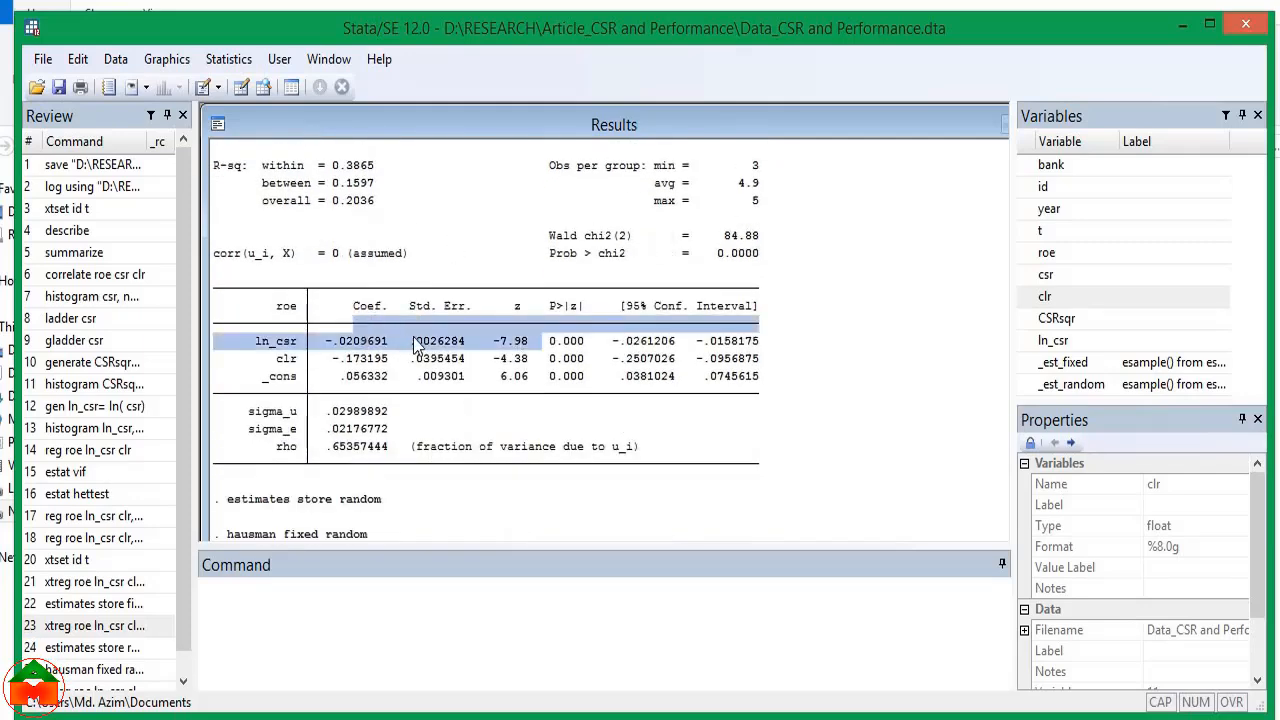
scroll(405, 350, down, 2)
drag(382, 396, 219, 395)
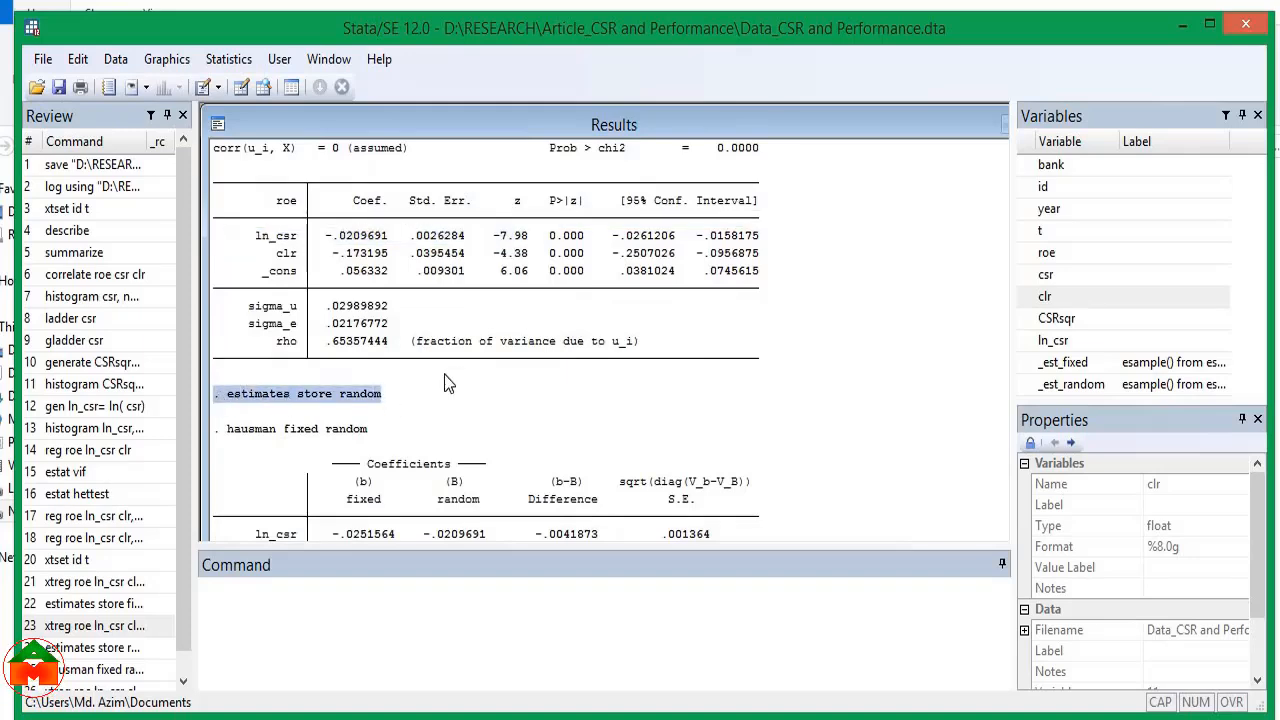
scroll(400, 350, down, 2)
drag(370, 325, 222, 326)
scroll(533, 310, down, 1)
scroll(533, 310, down, 1)
drag(443, 499, 214, 499)
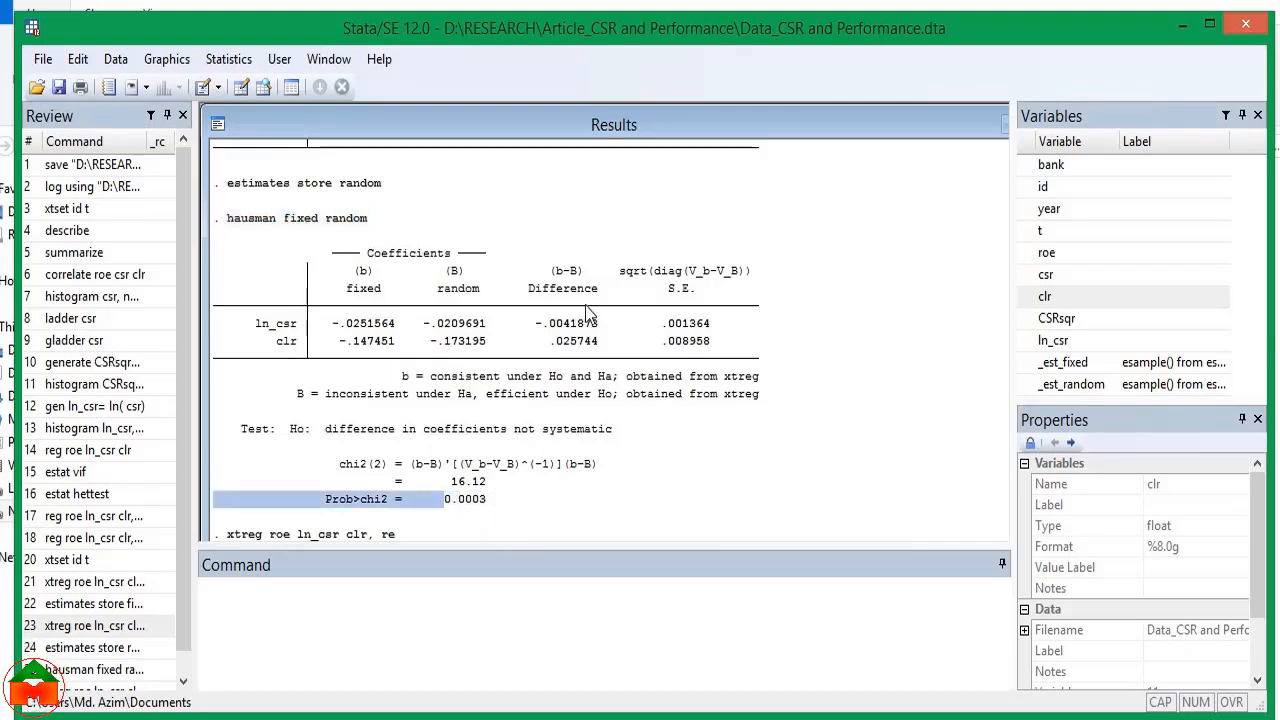
- Recheck the Hausman test's Prob>chi2 line and Ho statement to decide between the fixed- and random-effects models
click(308, 228)
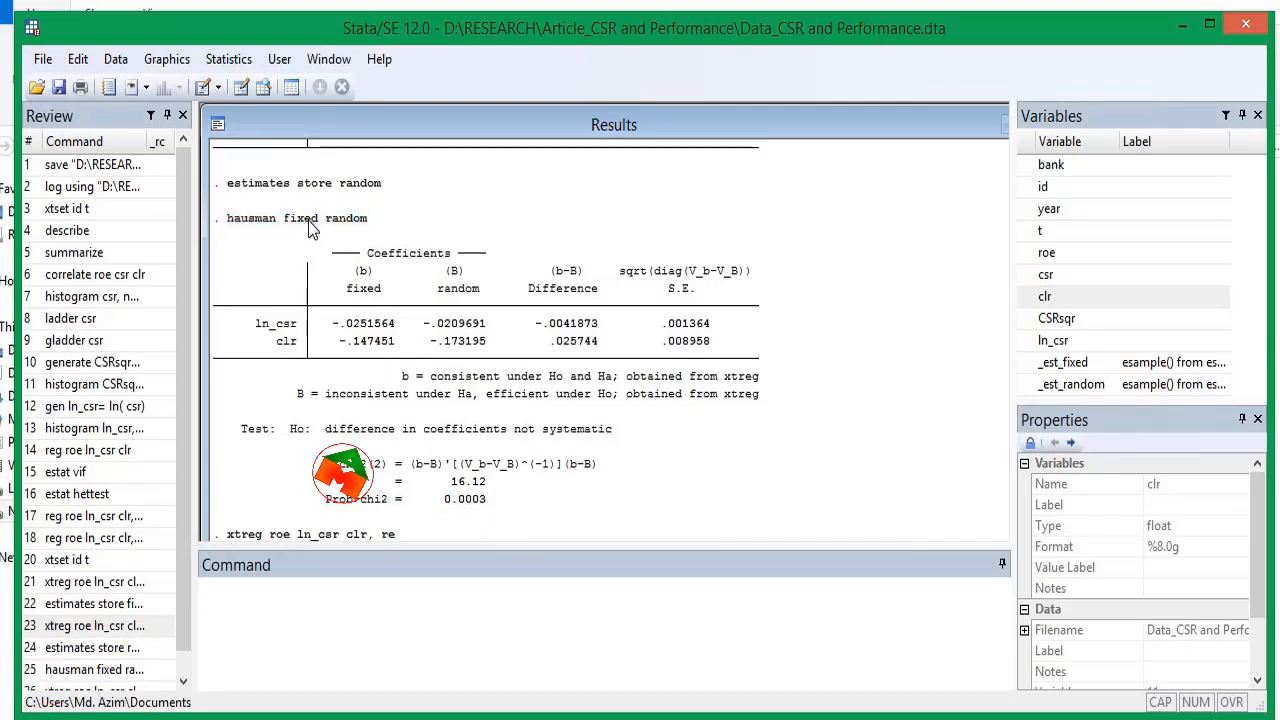
drag(488, 499, 435, 492)
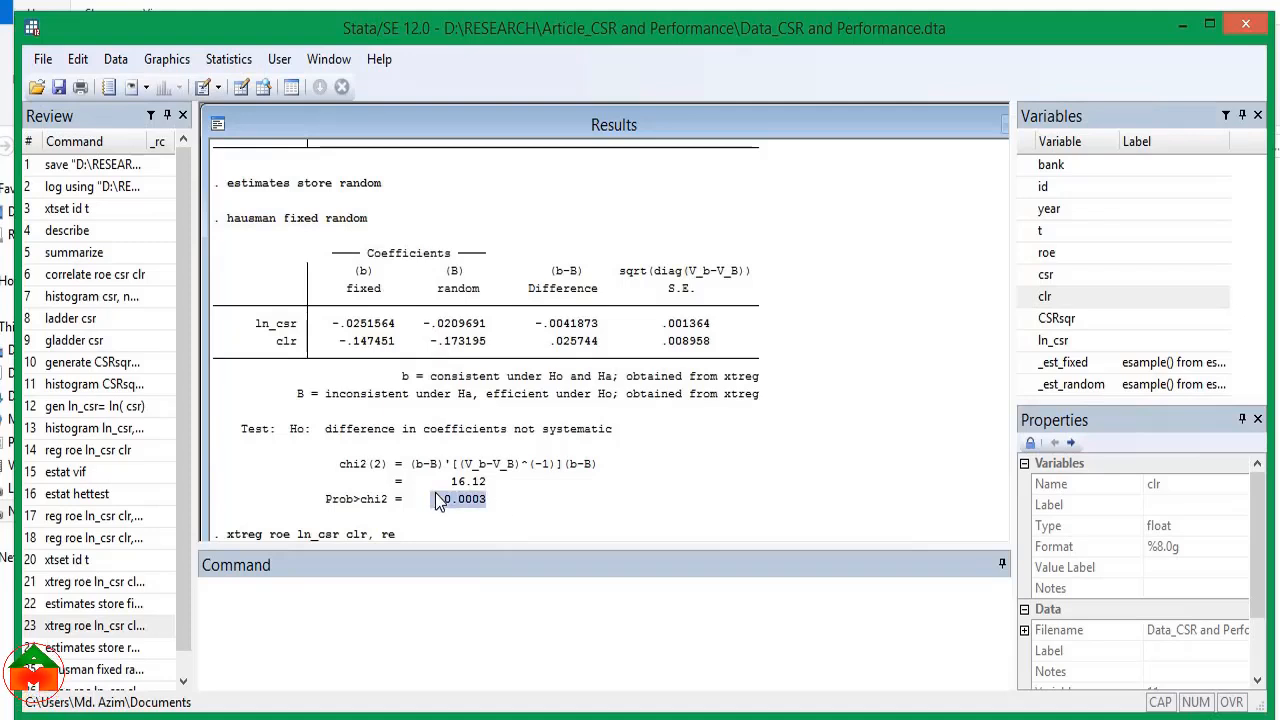
drag(444, 429, 283, 428)
click(355, 220)
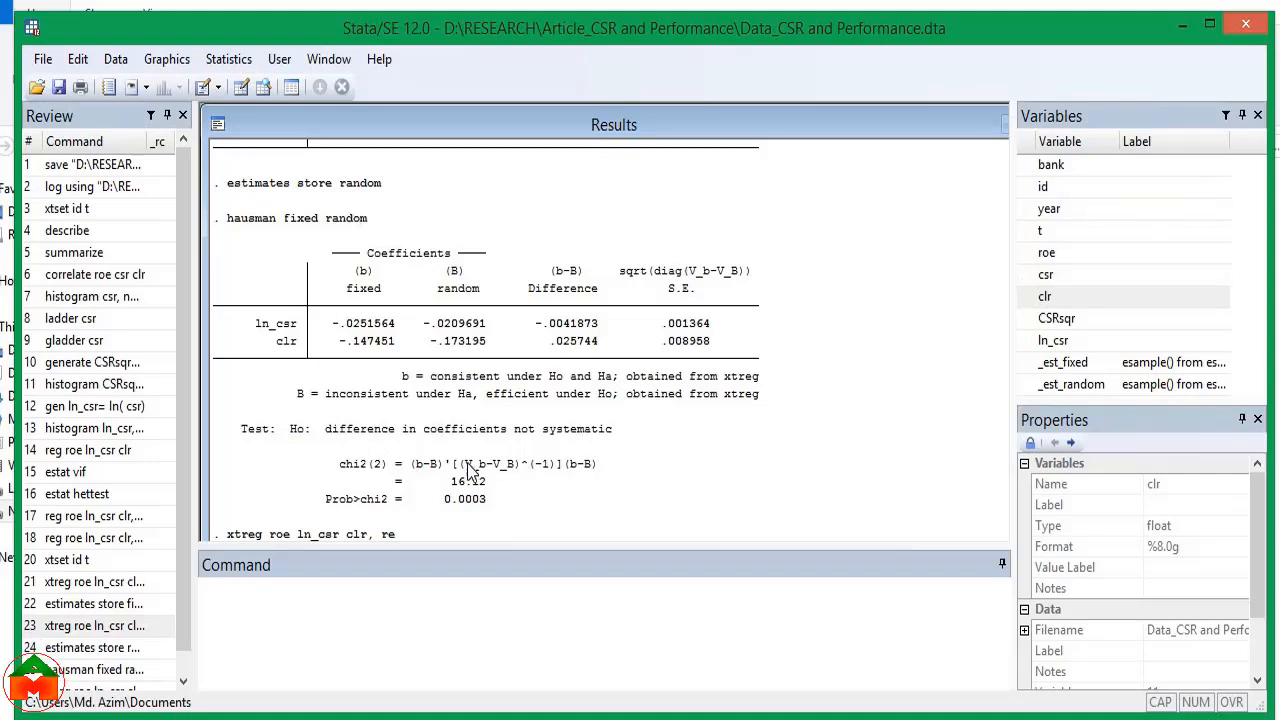
drag(487, 500, 435, 500)
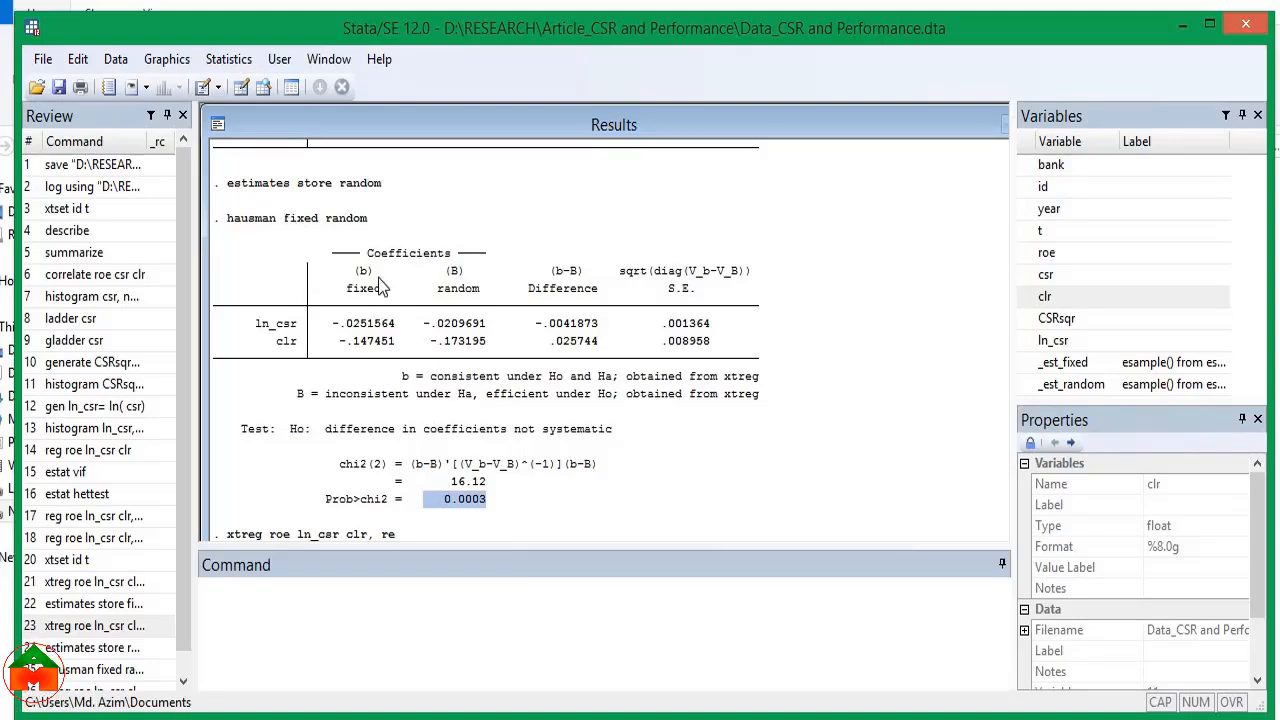
scroll(521, 389, up, 5)
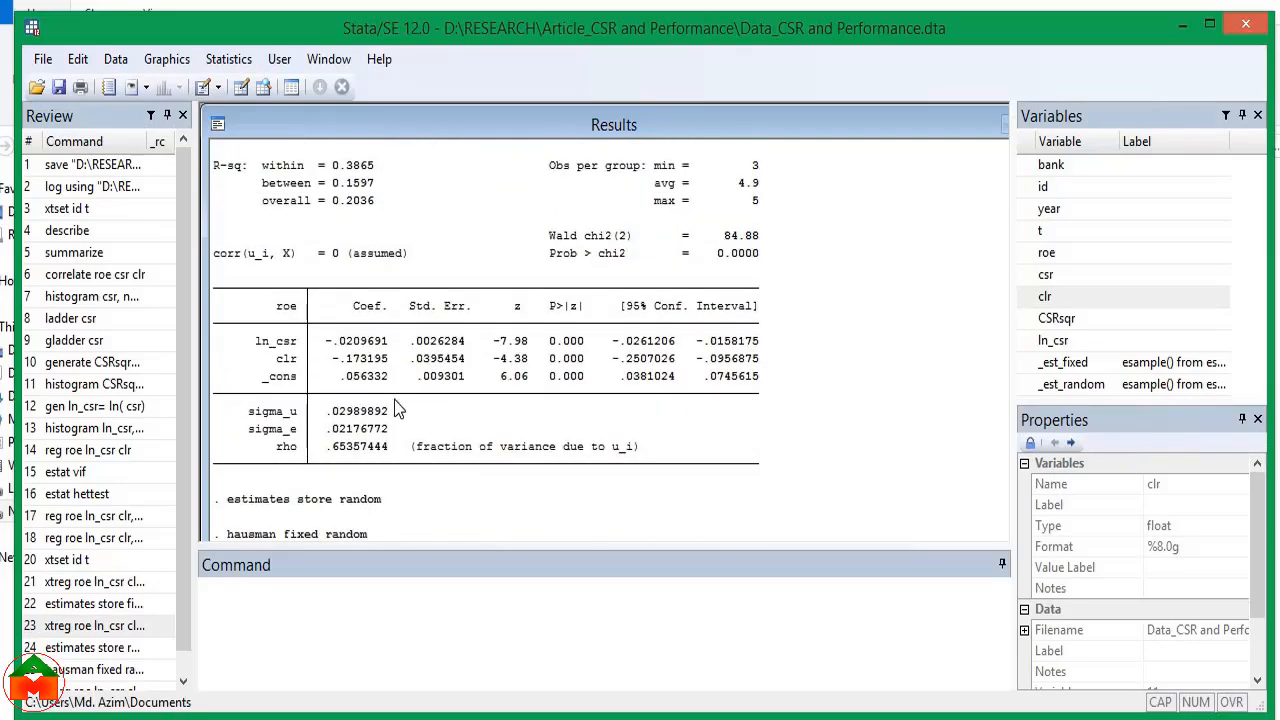